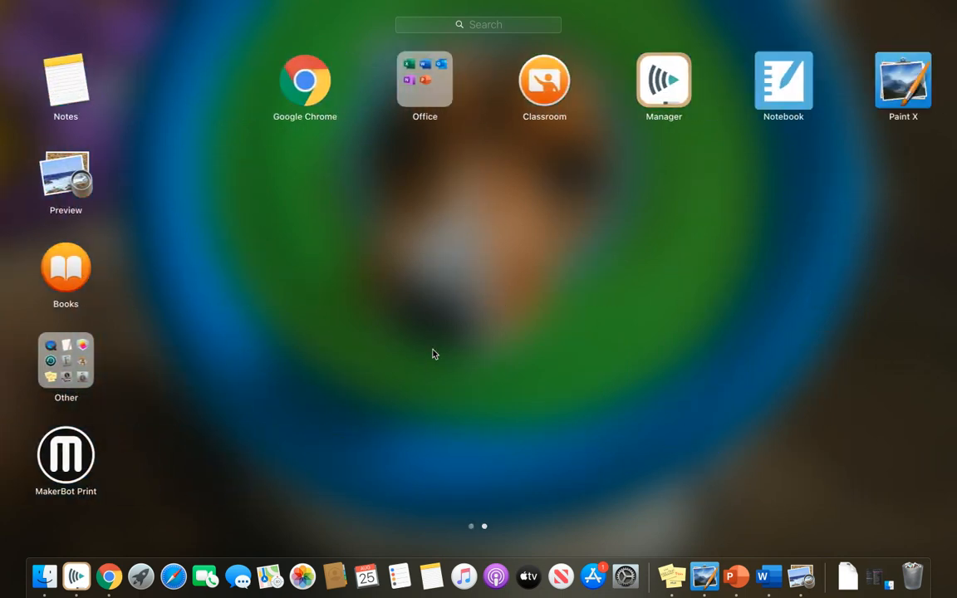
- Open Microsoft Word with a blank document and expand its window to full screen
left_click(241, 90)
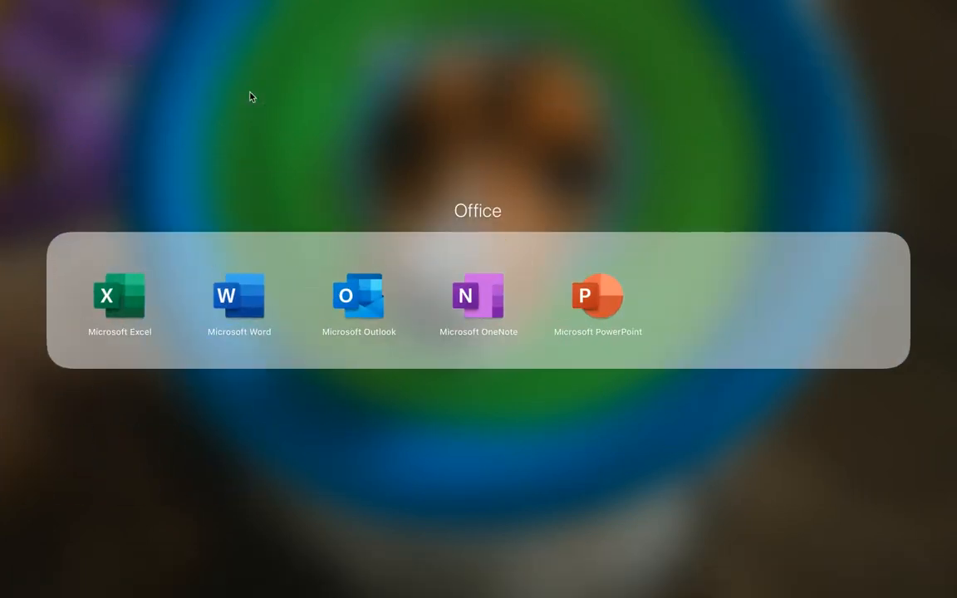
left_click(255, 306)
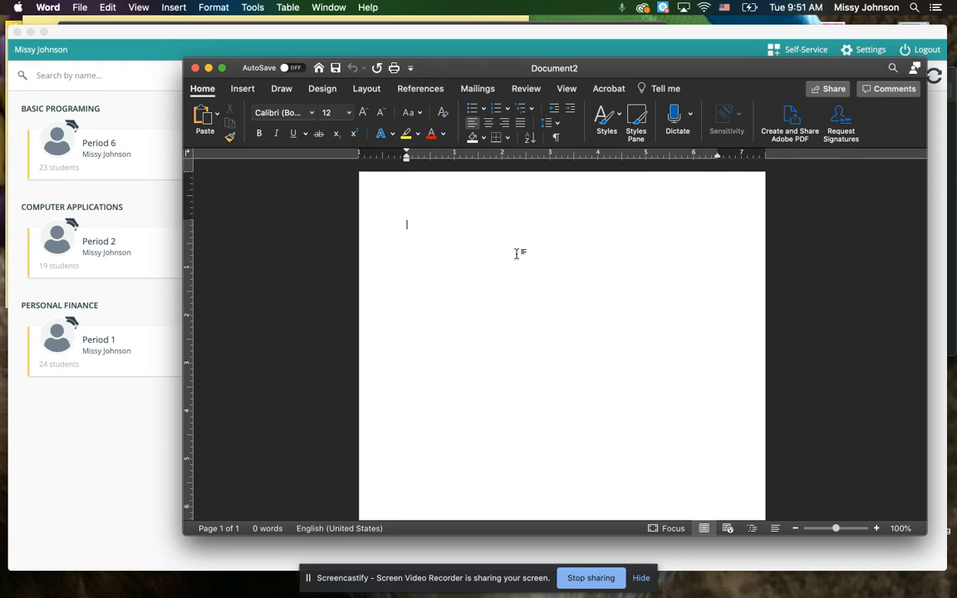
left_click(241, 90)
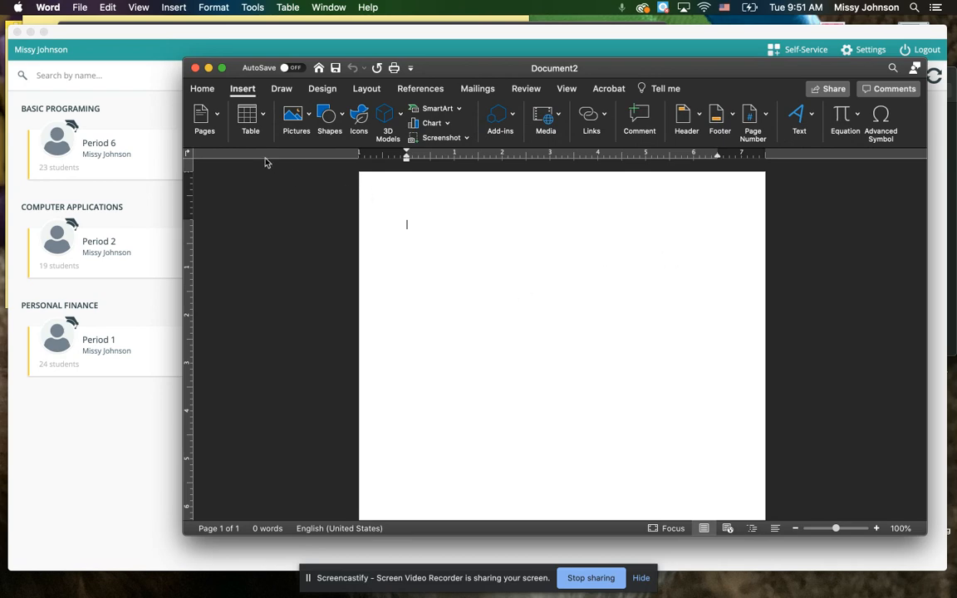
left_click(222, 70)
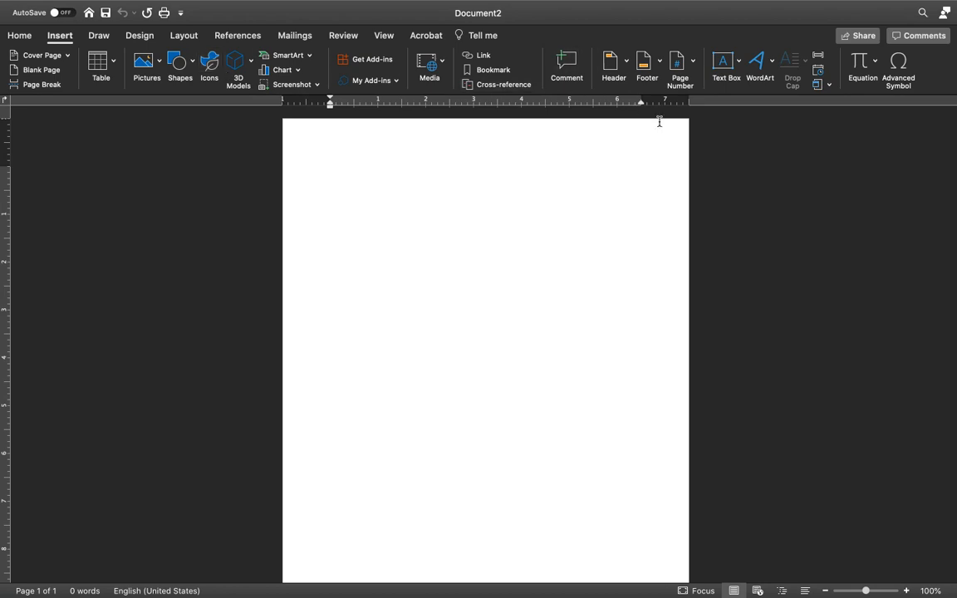
- Insert WordArt in the plain black style on the blank page with the text "Name"
left_click(771, 65)
left_click(763, 96)
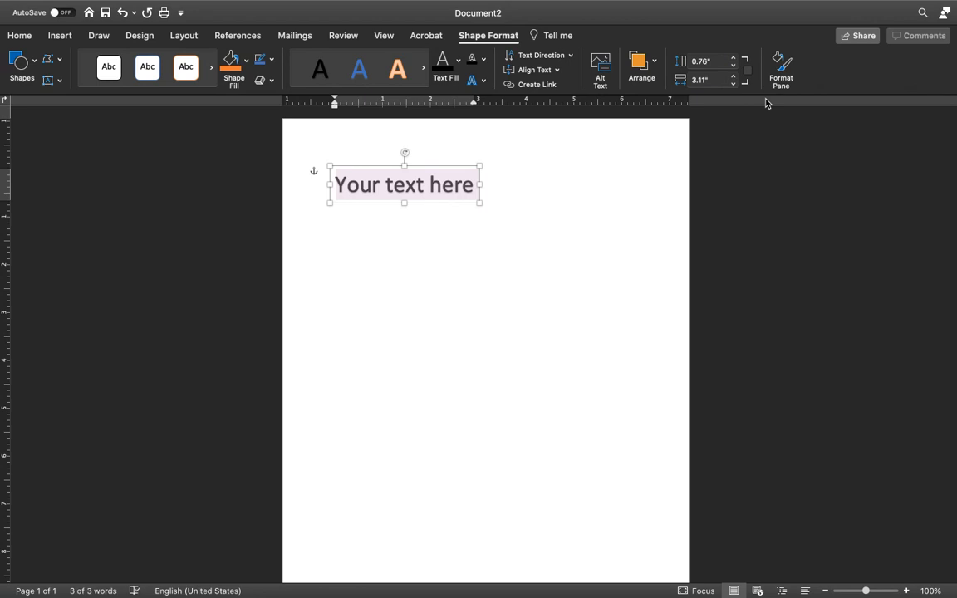
type("Name")
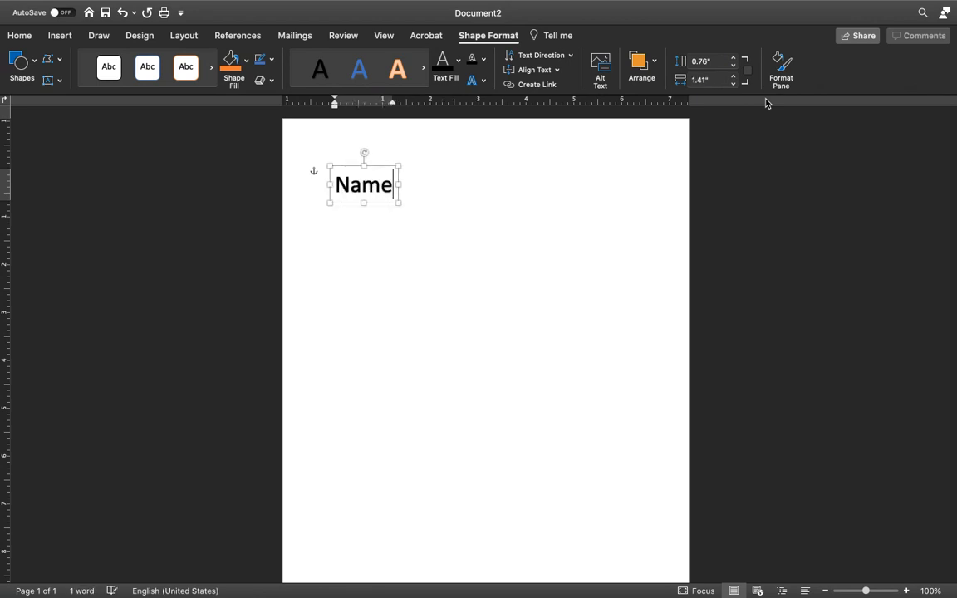
- Move the WordArt lower and toward the page's right side, and enlarge its box to about 4.21" wide by 1.99" high
left_click(438, 220)
left_click(370, 183)
left_click_drag(366, 184, 637, 316)
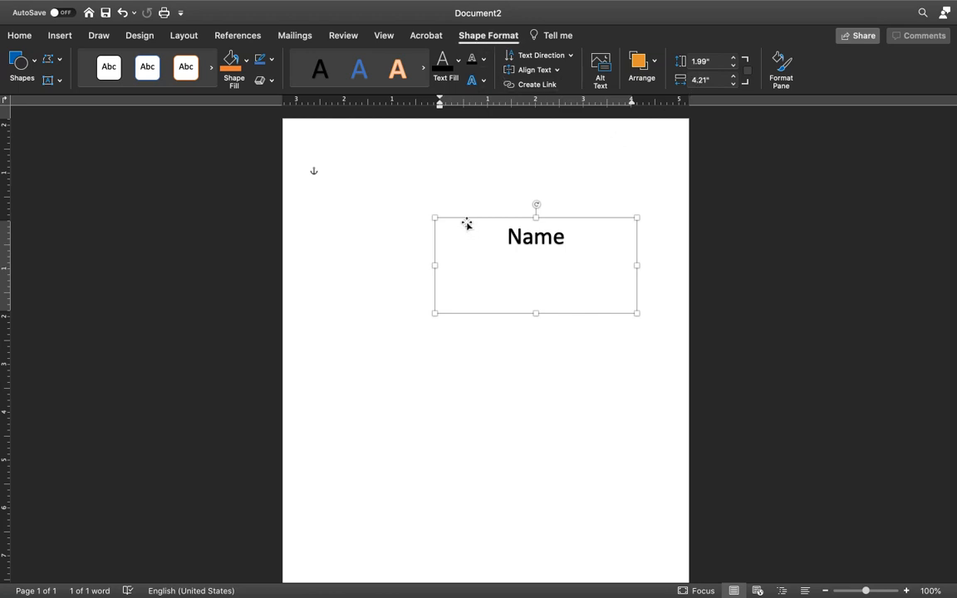
left_click(397, 177)
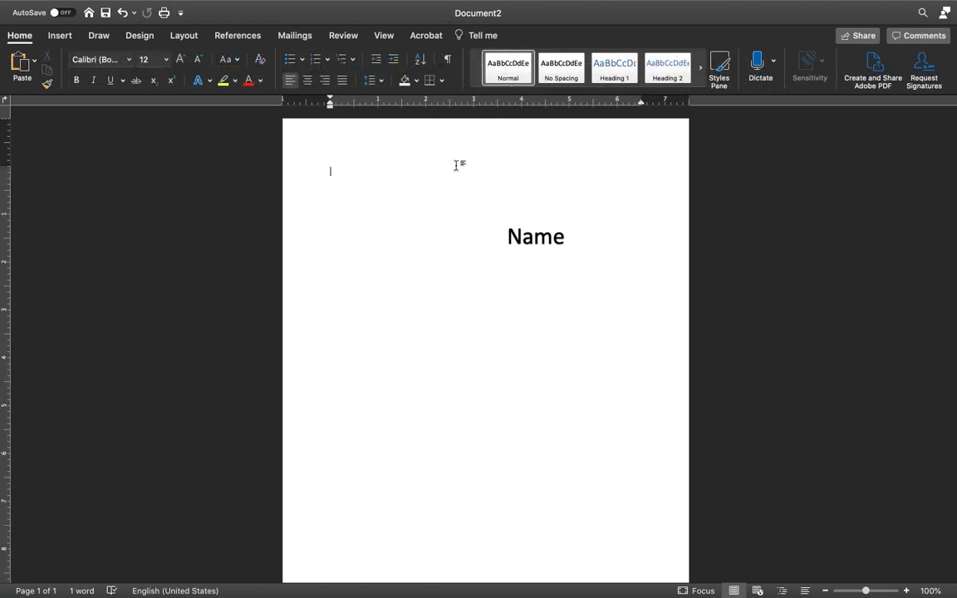
- Apply the first Warp text transform to the WordArt and resize its box to about 5.22" wide by 1.78" high
left_click(541, 243)
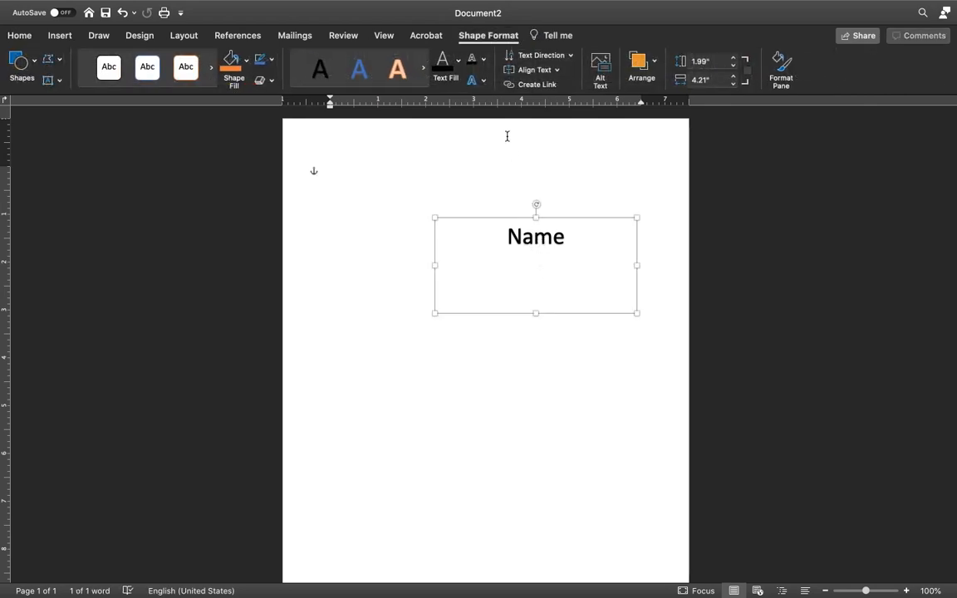
left_click(470, 81)
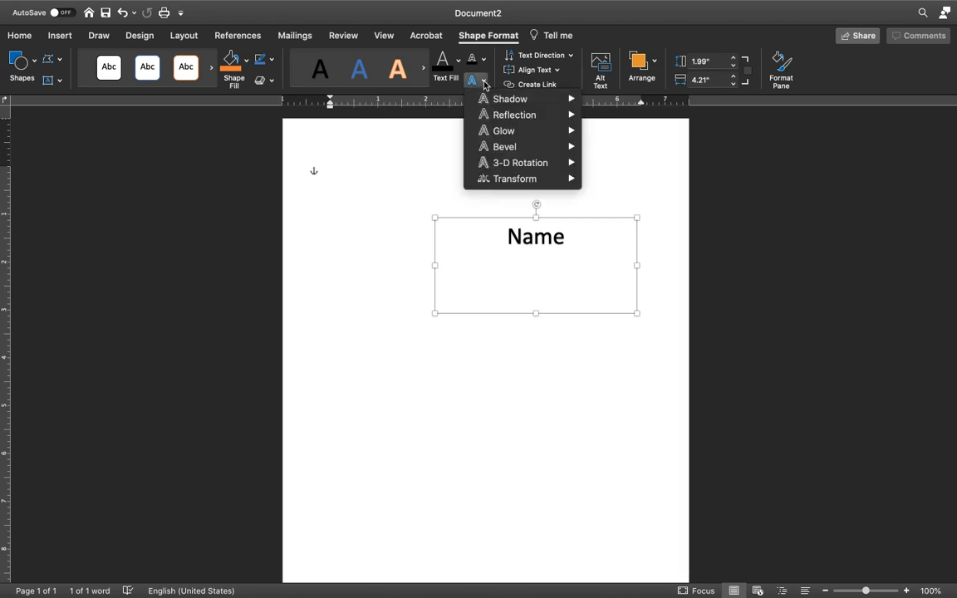
mouse_move(510, 184)
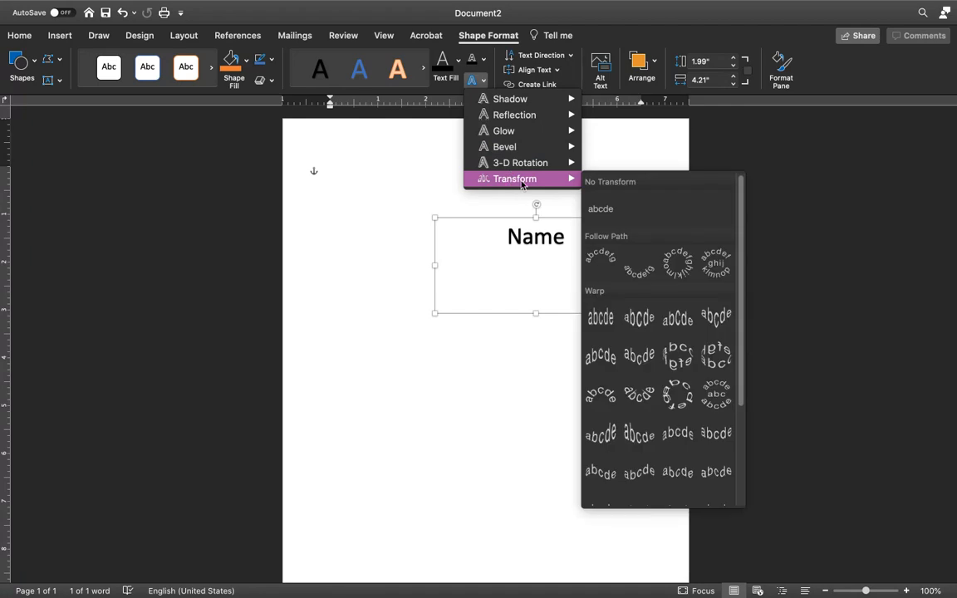
left_click(592, 316)
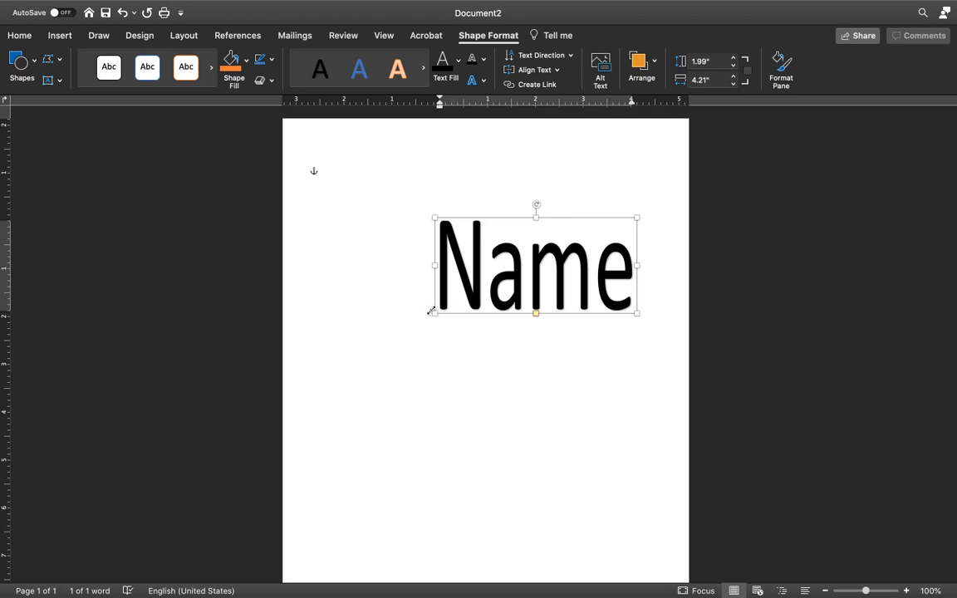
left_click_drag(431, 311, 386, 303)
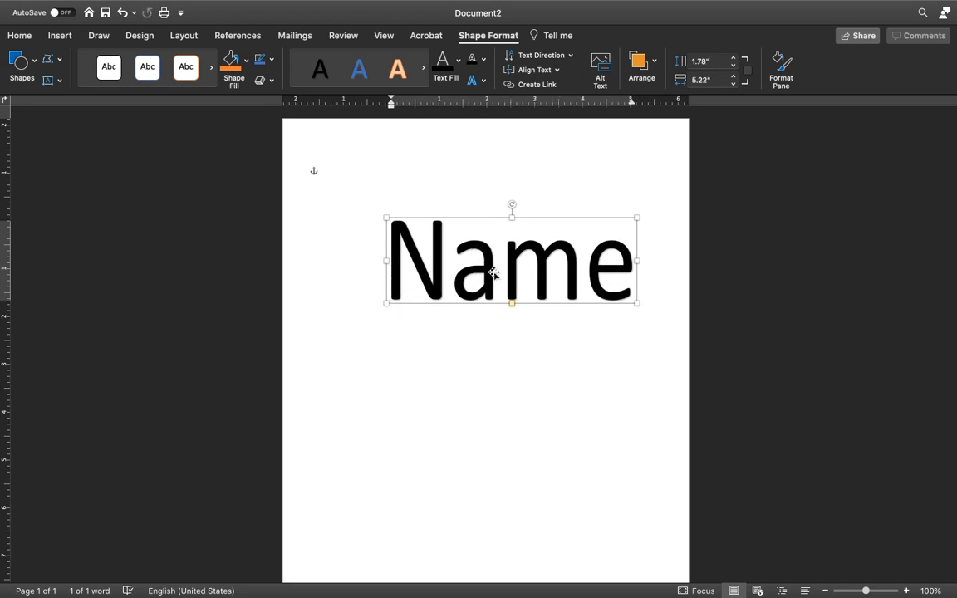
- Change the WordArt's text fill to a gradient fill
left_click(457, 64)
mouse_move(478, 275)
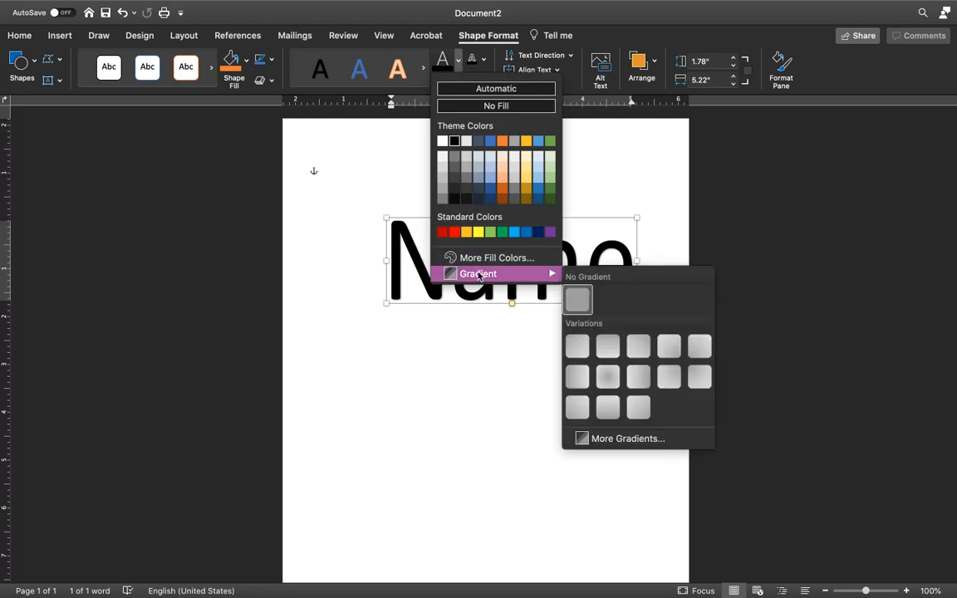
left_click(609, 440)
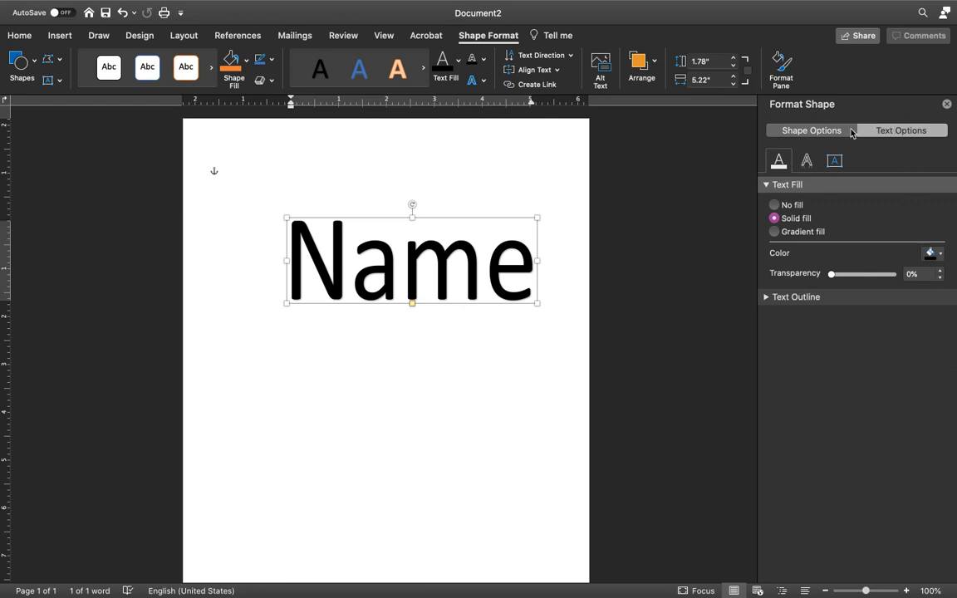
left_click(811, 133)
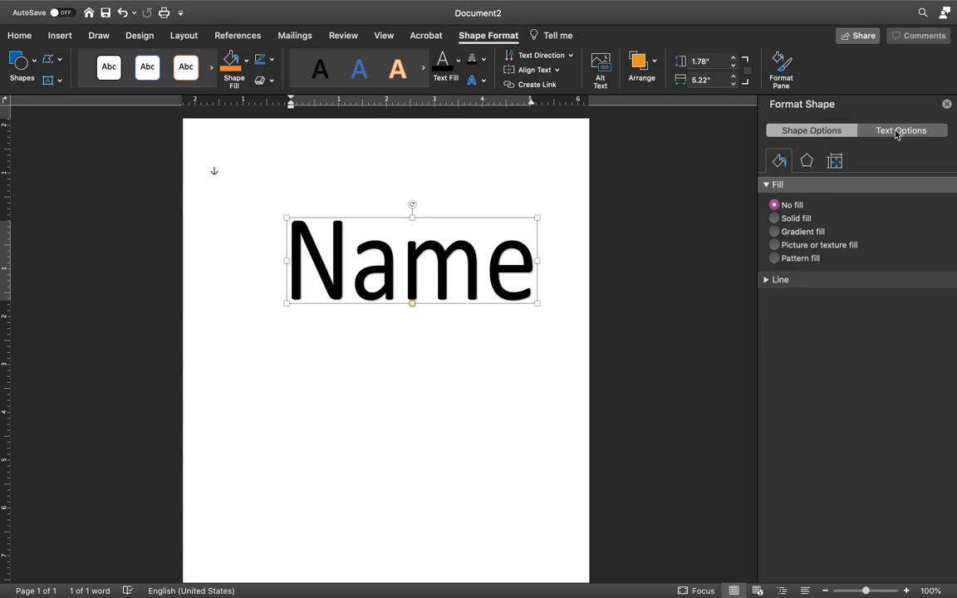
left_click(906, 133)
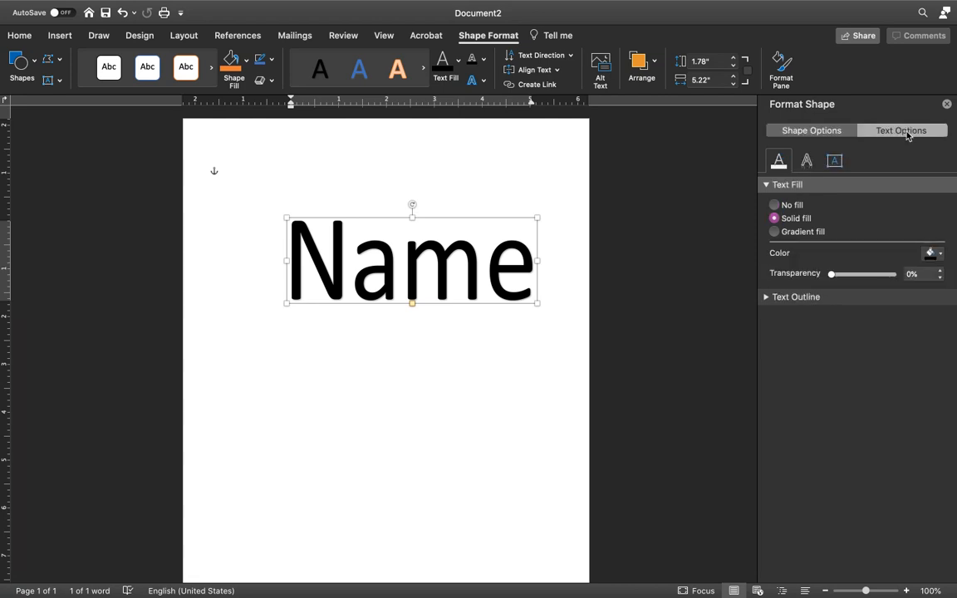
left_click(802, 233)
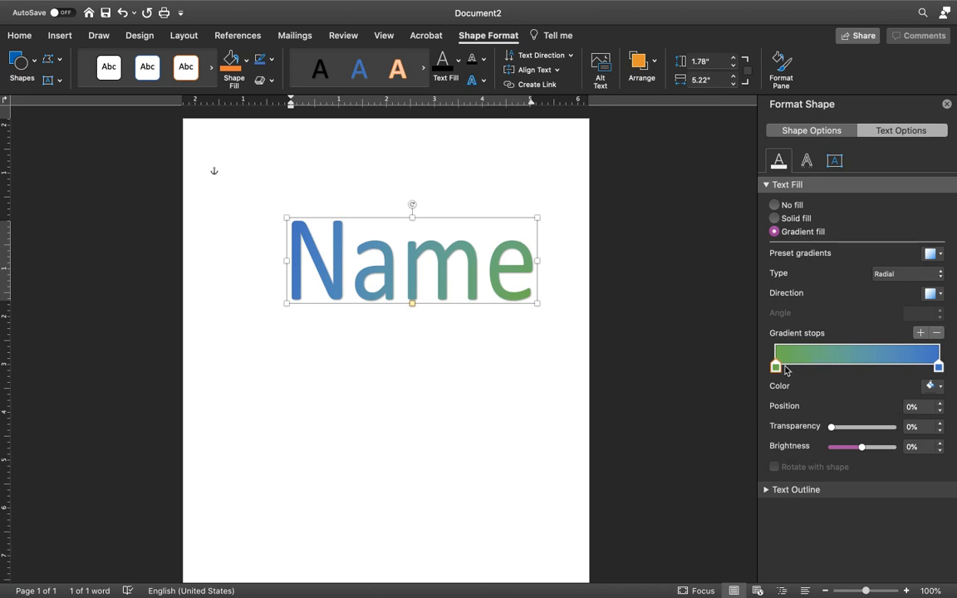
- Add two extra stops to the text fill's gradient and remove both of them
left_click(920, 333)
left_click(920, 333)
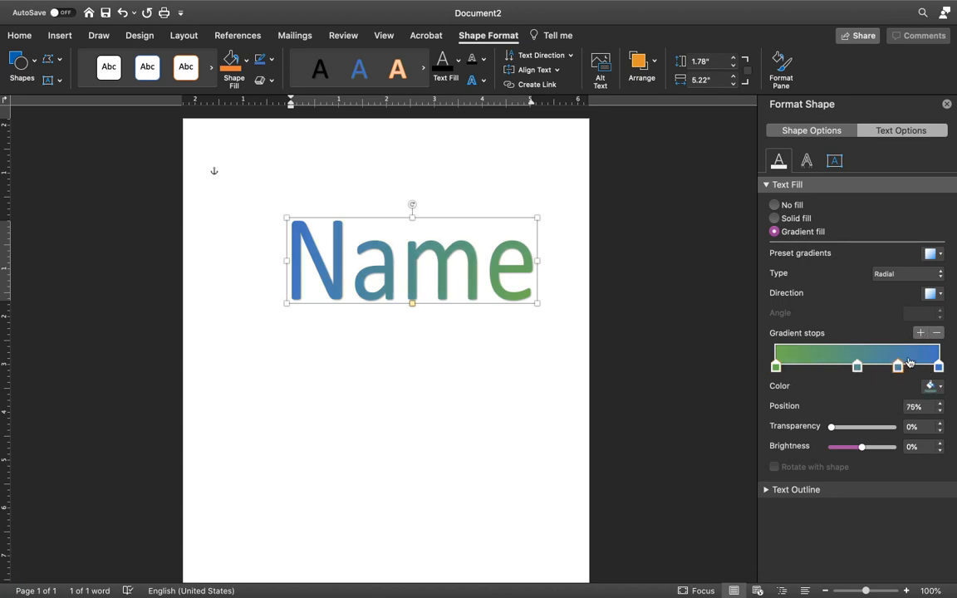
left_click(857, 367)
left_click(936, 332)
left_click(938, 333)
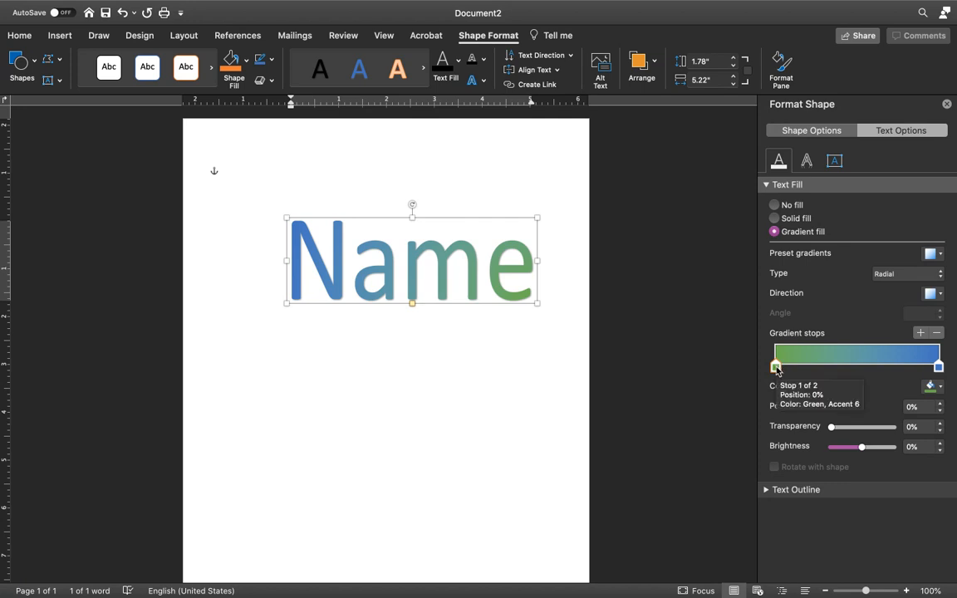
- Color the text gradient's 0% stop gold and its 100% stop green
left_click(939, 387)
left_click(921, 424)
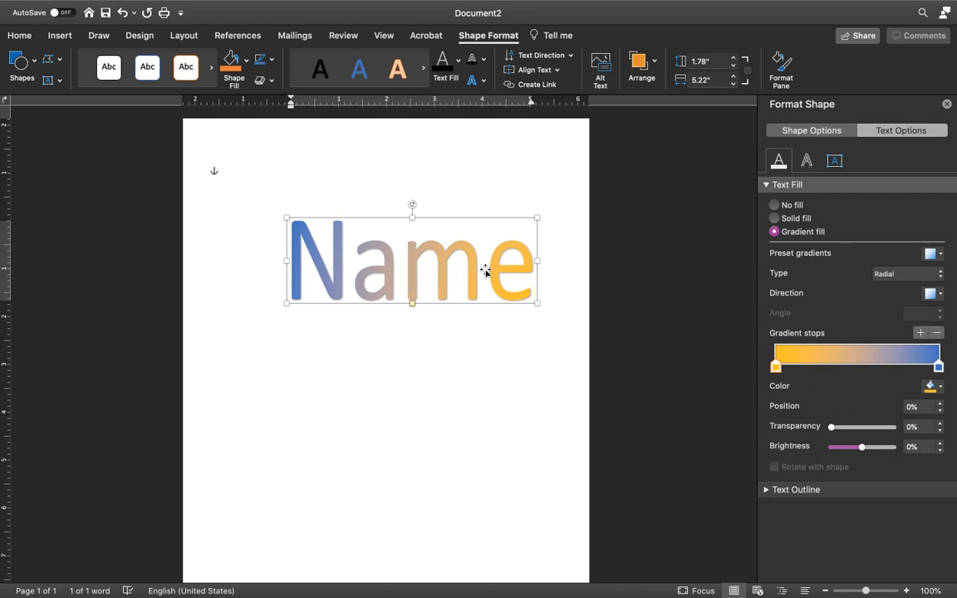
left_click(937, 366)
left_click(941, 386)
left_click(945, 424)
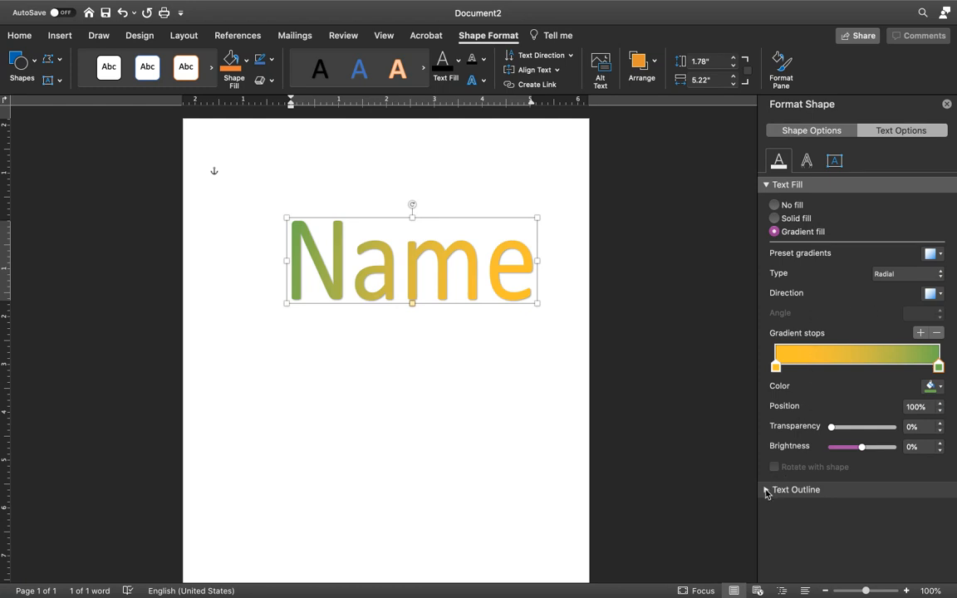
- Give the WordArt text a solid outline in the blue theme color
left_click(766, 494)
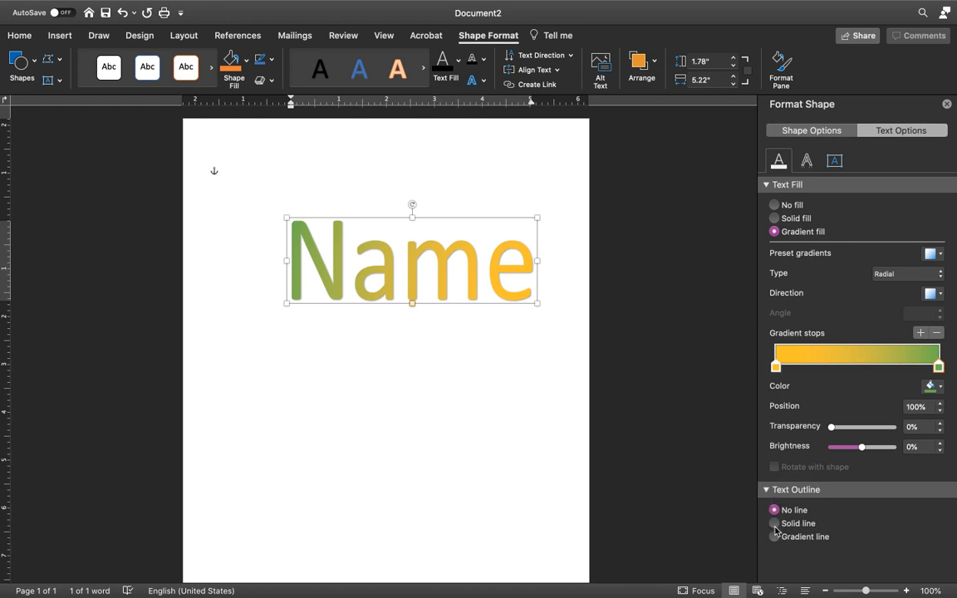
left_click(774, 523)
scroll(774, 524, "down", 5)
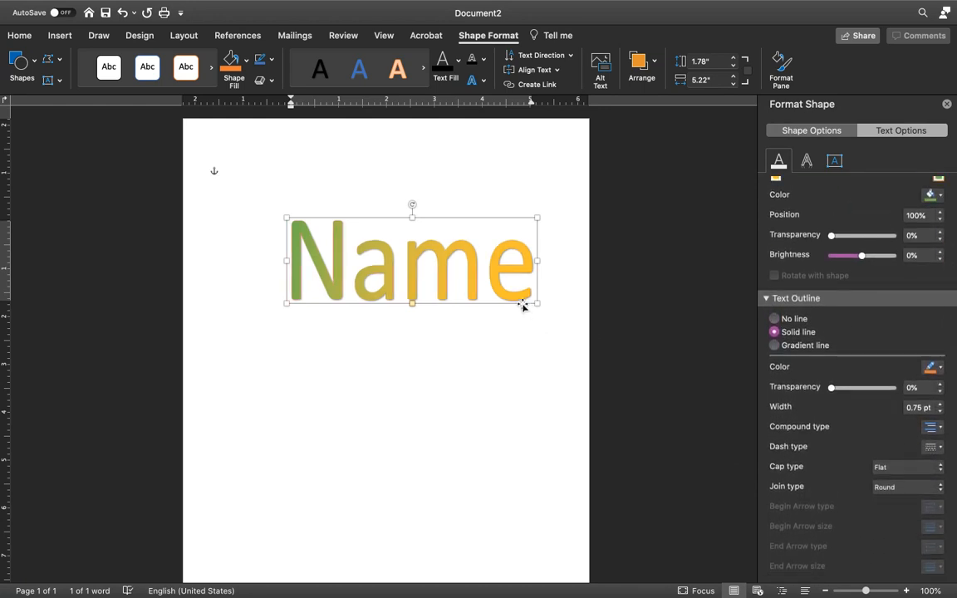
left_click(939, 369)
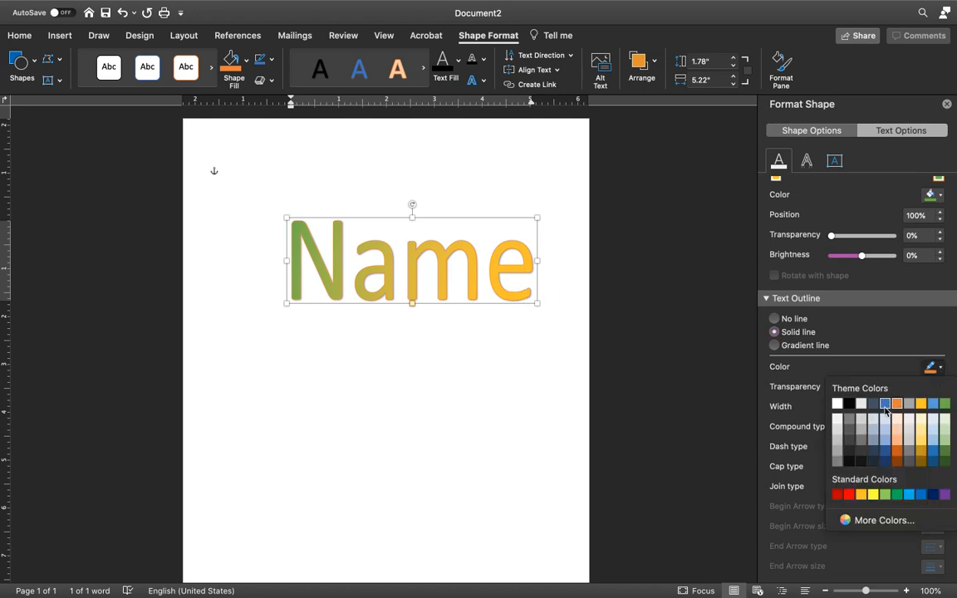
left_click(885, 404)
- Set the text outline's width to 3.5 pt and its dash type to a dotted line
left_click(940, 404)
left_click(940, 403)
left_click(940, 404)
left_click(939, 404)
left_click(940, 404)
left_click(940, 403)
left_click(940, 404)
left_click(940, 404)
left_click(939, 404)
left_click(940, 403)
left_click(940, 403)
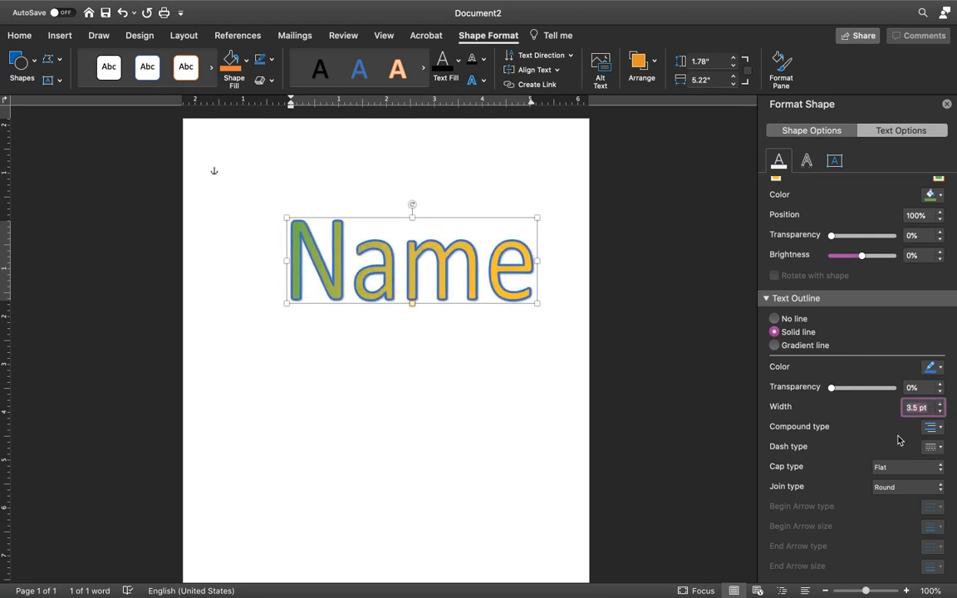
left_click(932, 447)
left_click(907, 479)
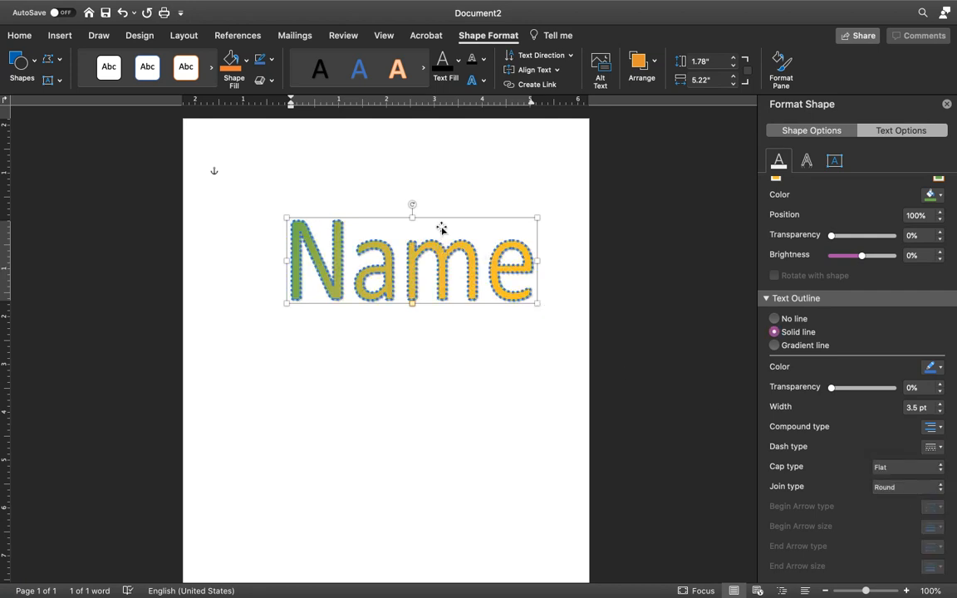
- Rotate the WordArt clockwise so the word slopes downward to the right, and show the text effects settings
left_click_drag(413, 205, 448, 205)
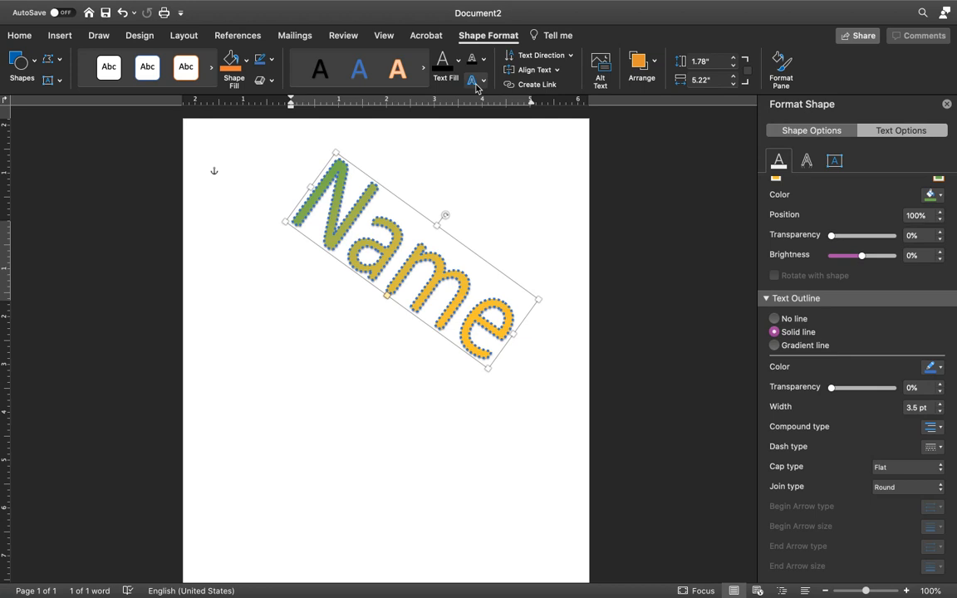
left_click(806, 161)
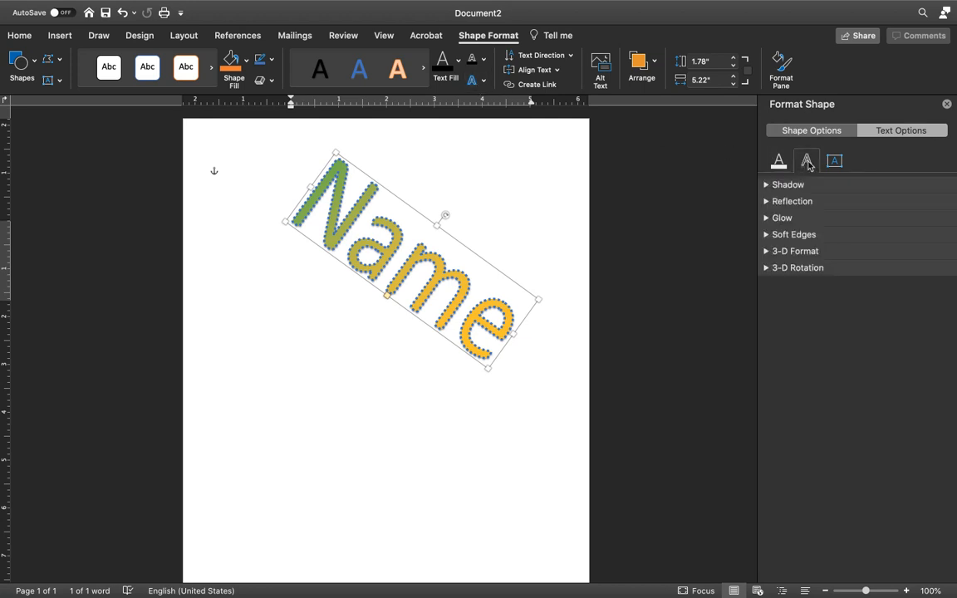
- Try the third Warp transform in the second row on the rotated WordArt
left_click(482, 83)
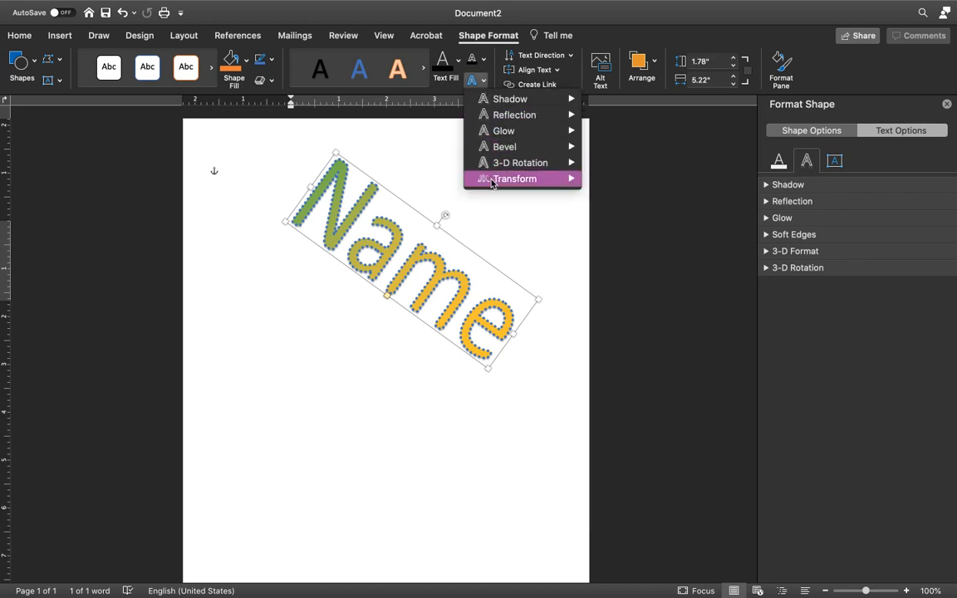
mouse_move(491, 181)
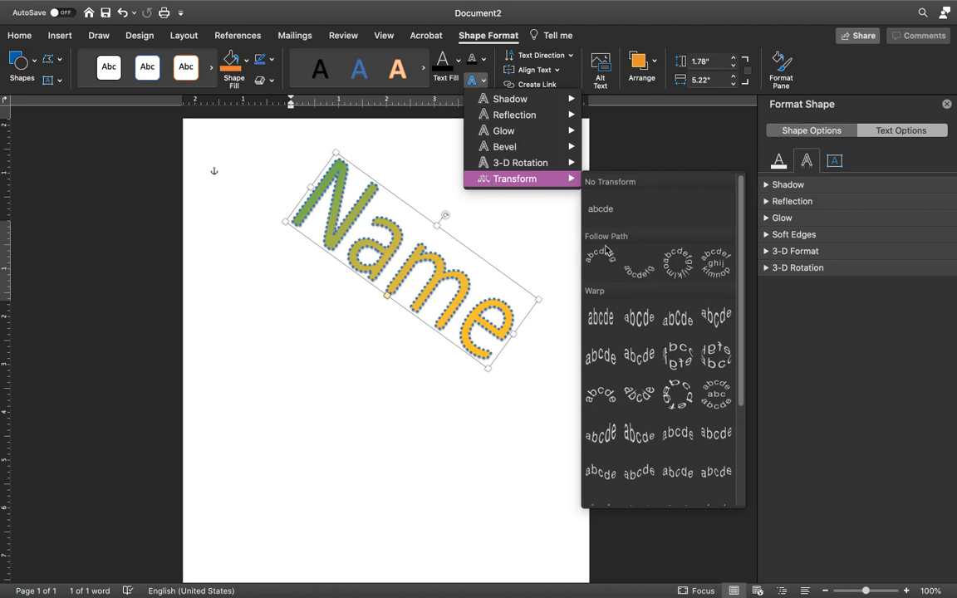
left_click(677, 355)
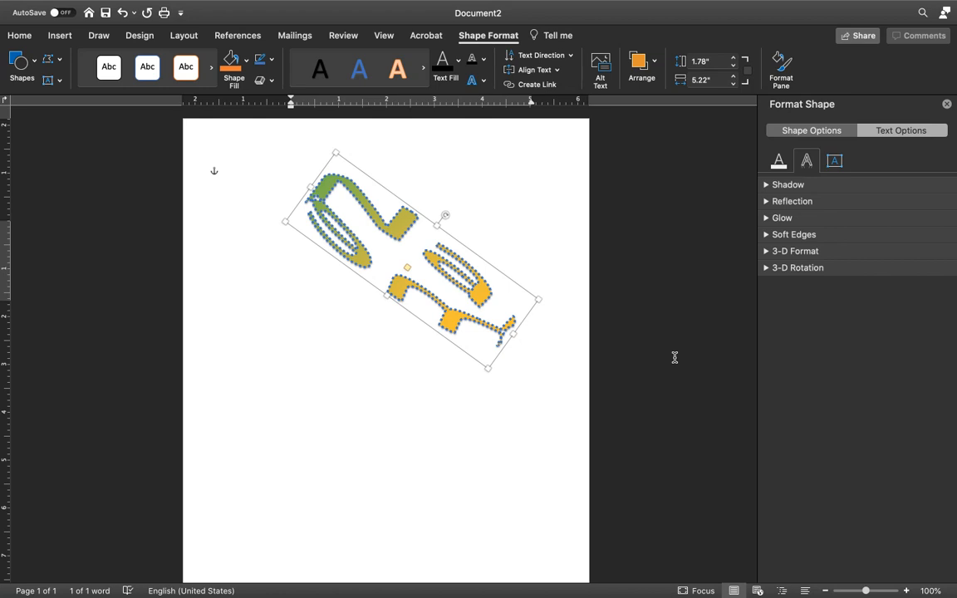
- Apply the second Warp transform in the first row to the rotated WordArt
left_click(484, 84)
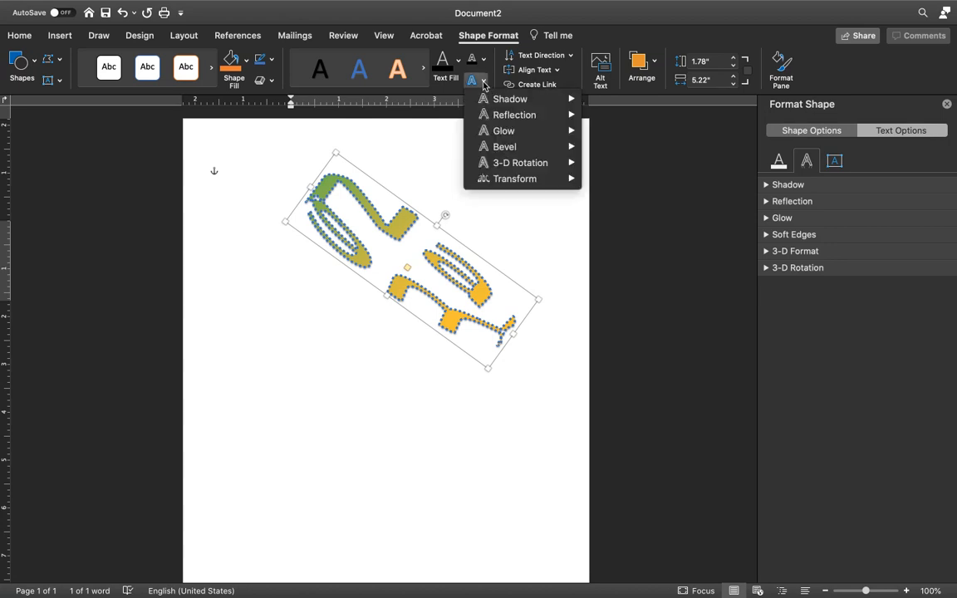
mouse_move(513, 179)
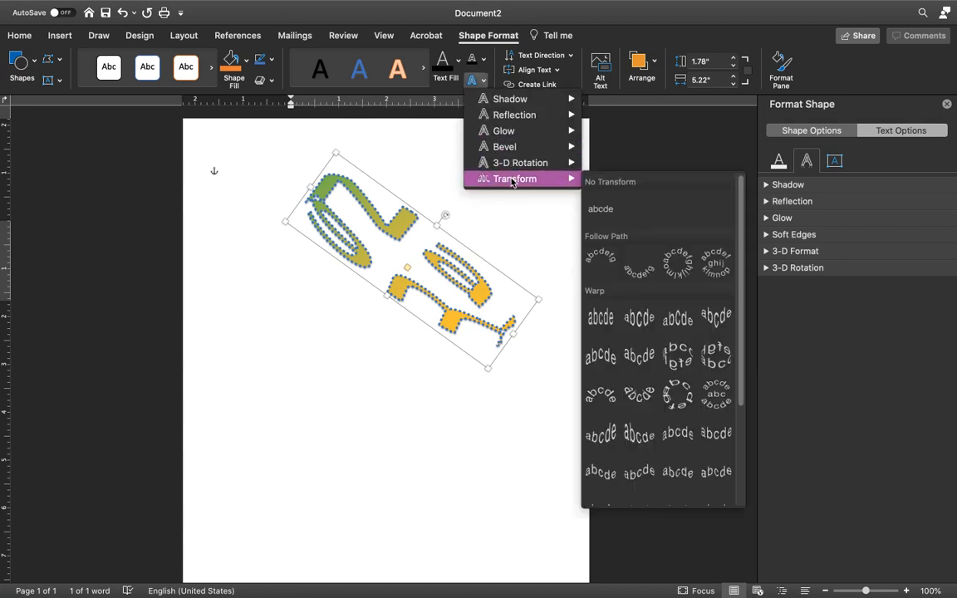
left_click(639, 317)
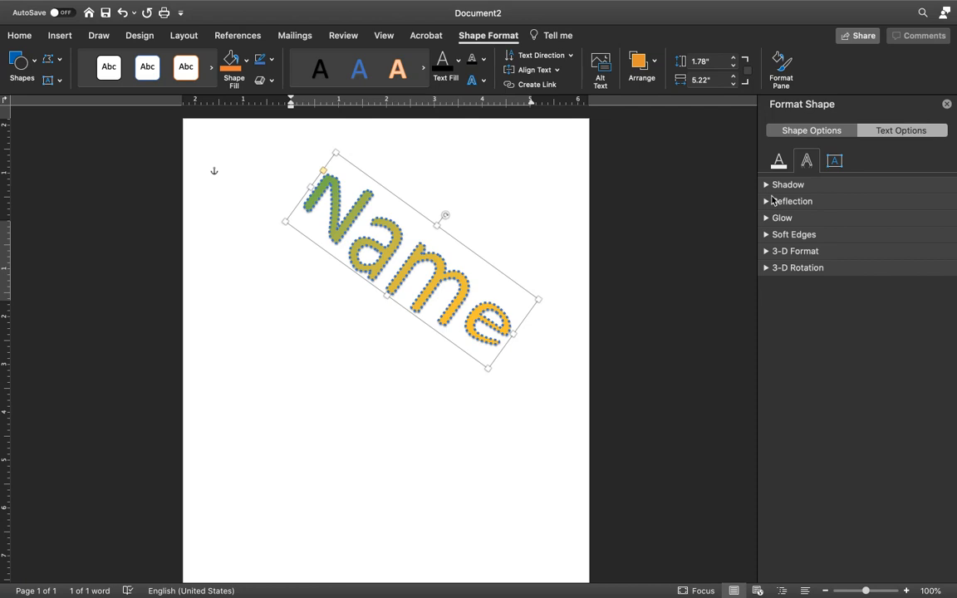
- Give the WordArt text the second Outer shadow preset in the first row and colour the shadow orange
left_click(771, 185)
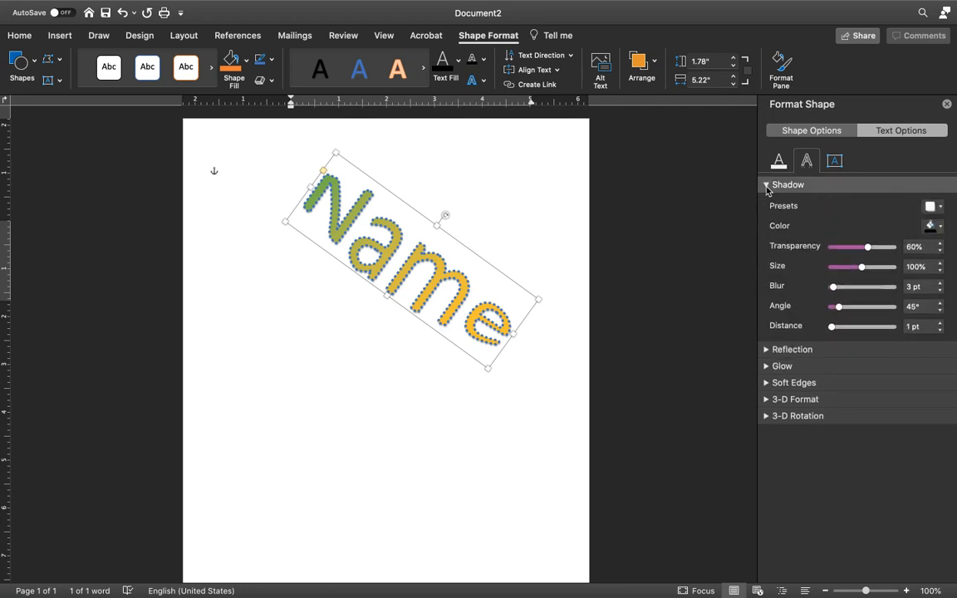
left_click(939, 209)
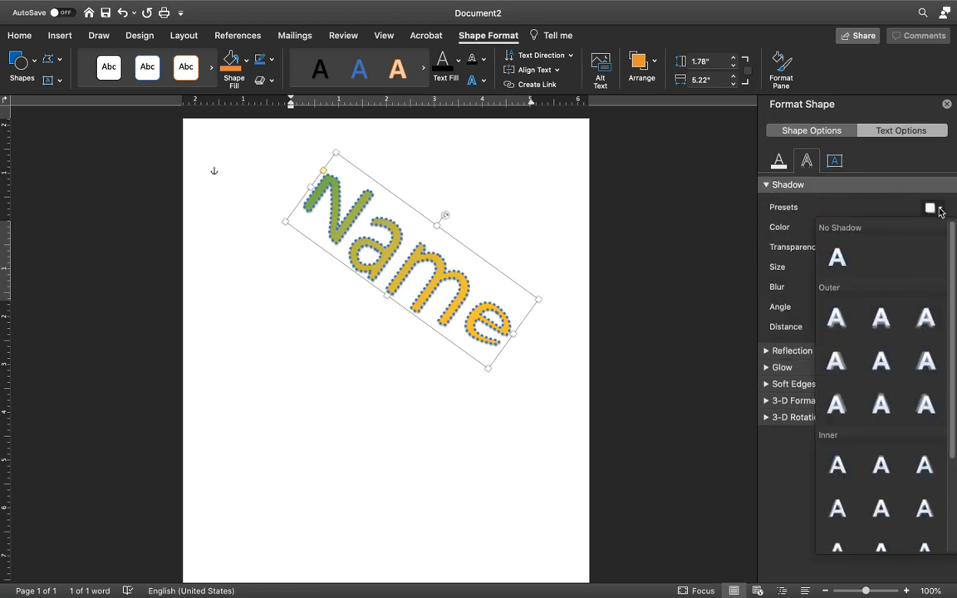
left_click(881, 318)
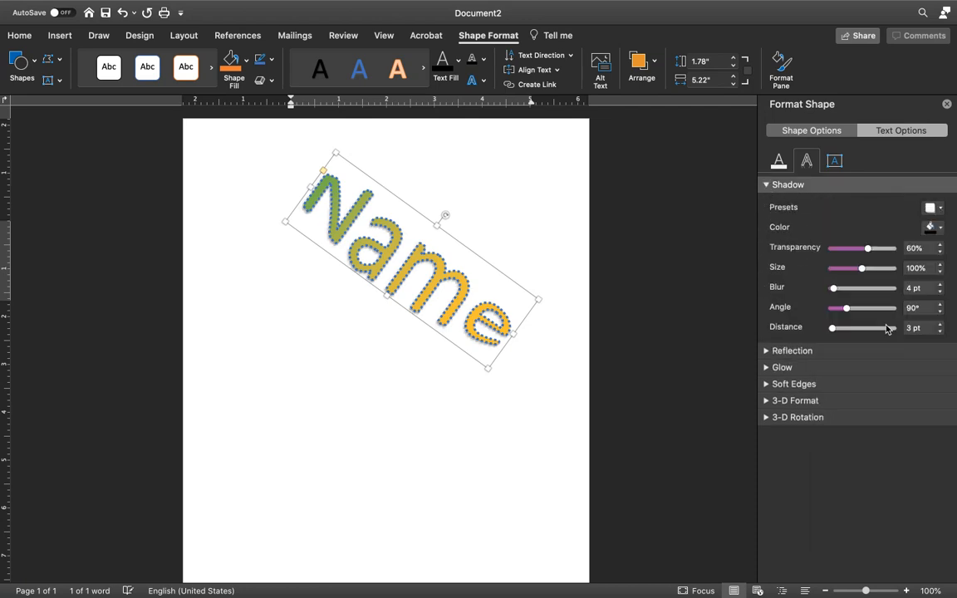
left_click(941, 230)
left_click(941, 230)
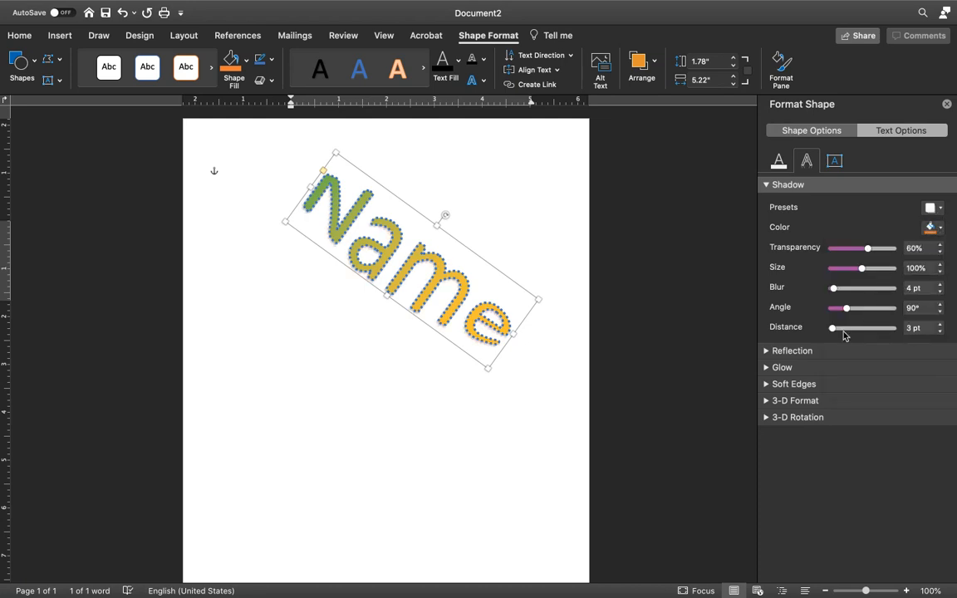
- Set the text shadow's transparency to 44% and collapse the shadow settings
left_click(939, 251)
left_click(939, 252)
left_click(939, 252)
left_click(939, 255)
left_click(939, 255)
left_click(940, 255)
left_click(939, 255)
left_click(939, 255)
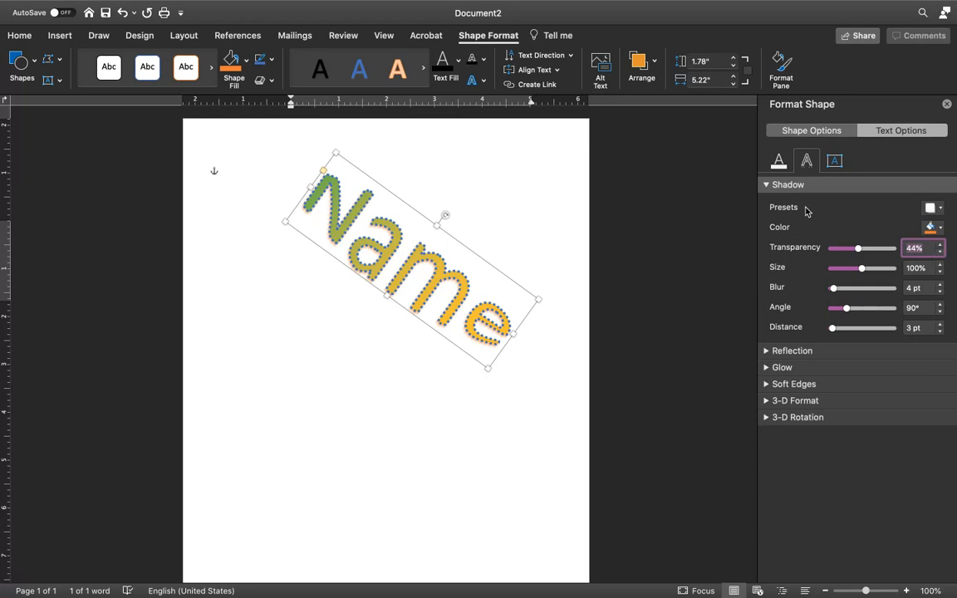
left_click(767, 188)
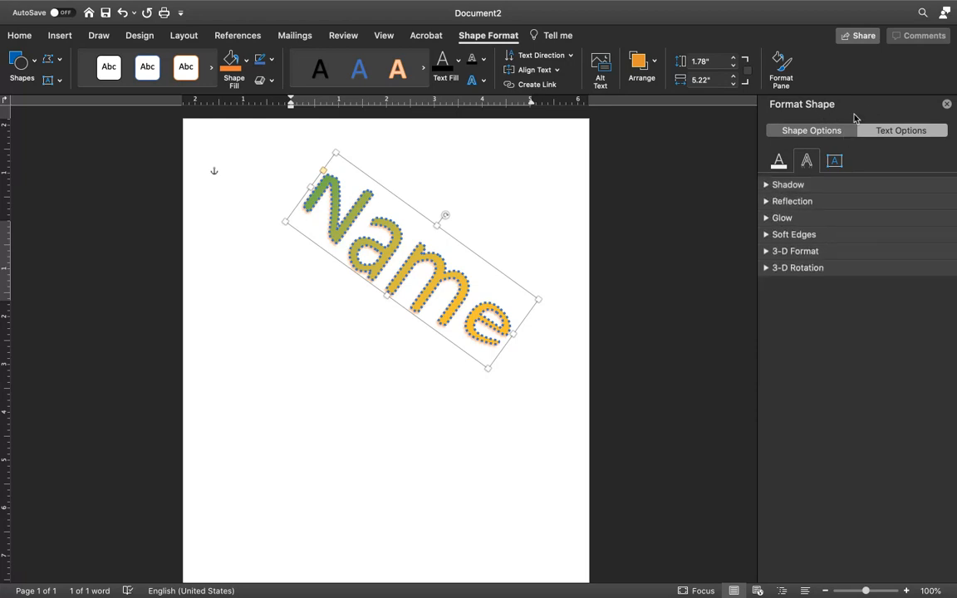
- Close and reopen the formatting settings of the WordArt object, showing its text fill and outline options
left_click(945, 104)
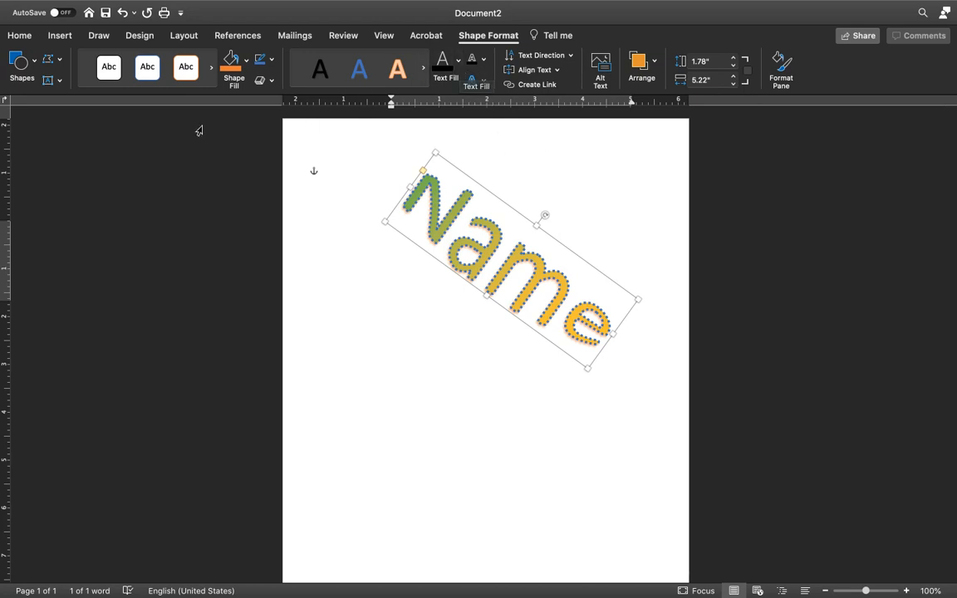
mouse_move(173, 7)
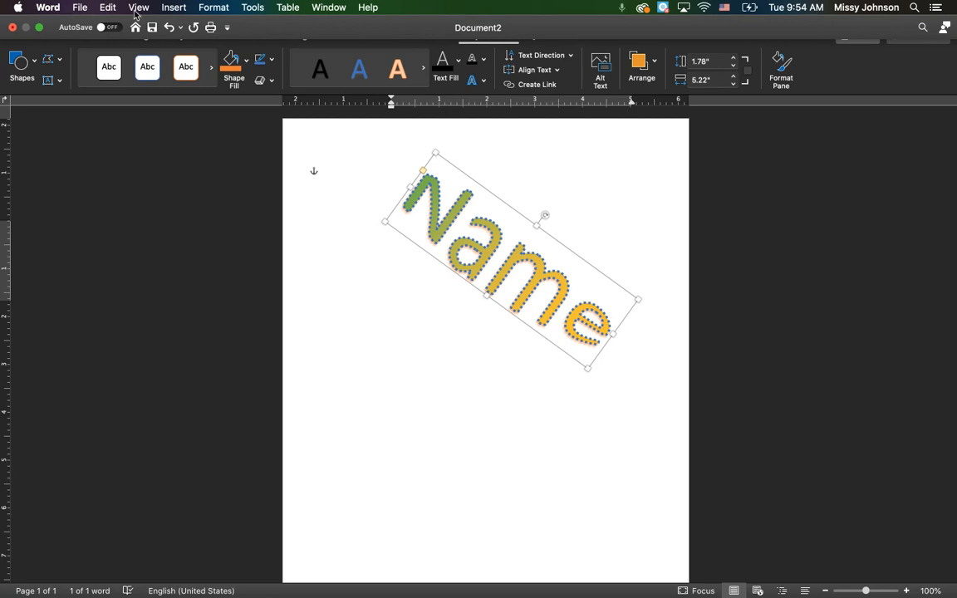
left_click(206, 8)
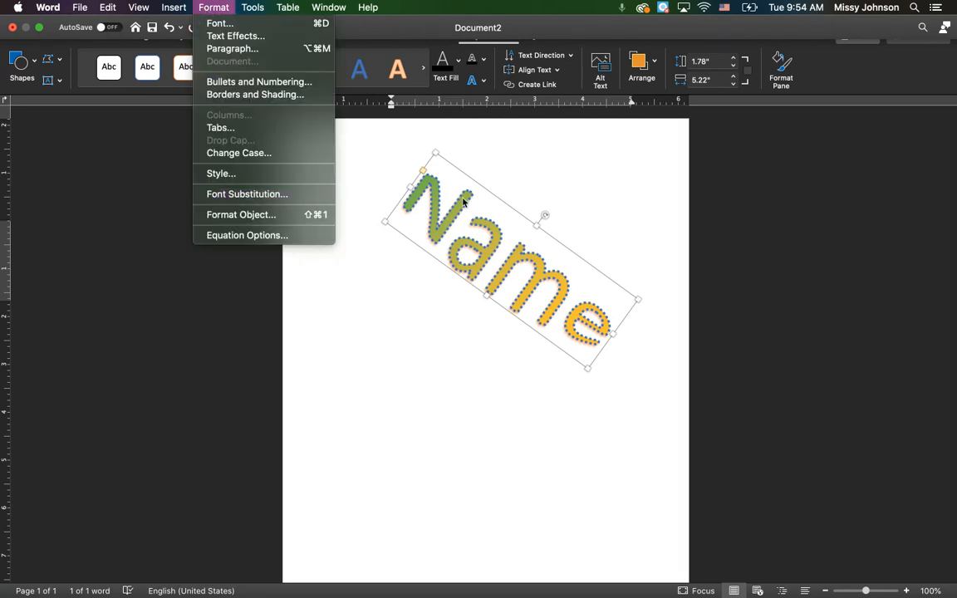
left_click(241, 216)
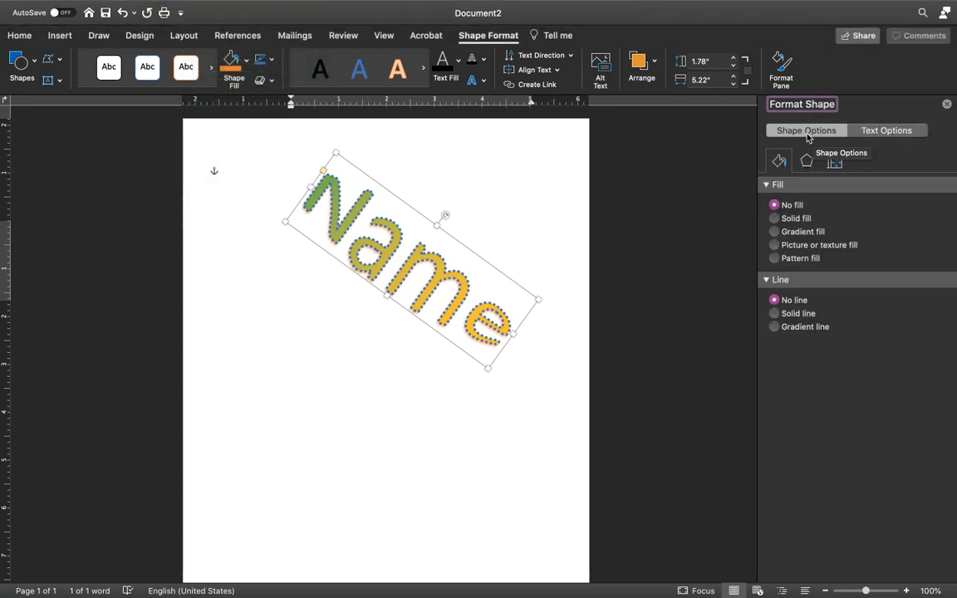
left_click(884, 129)
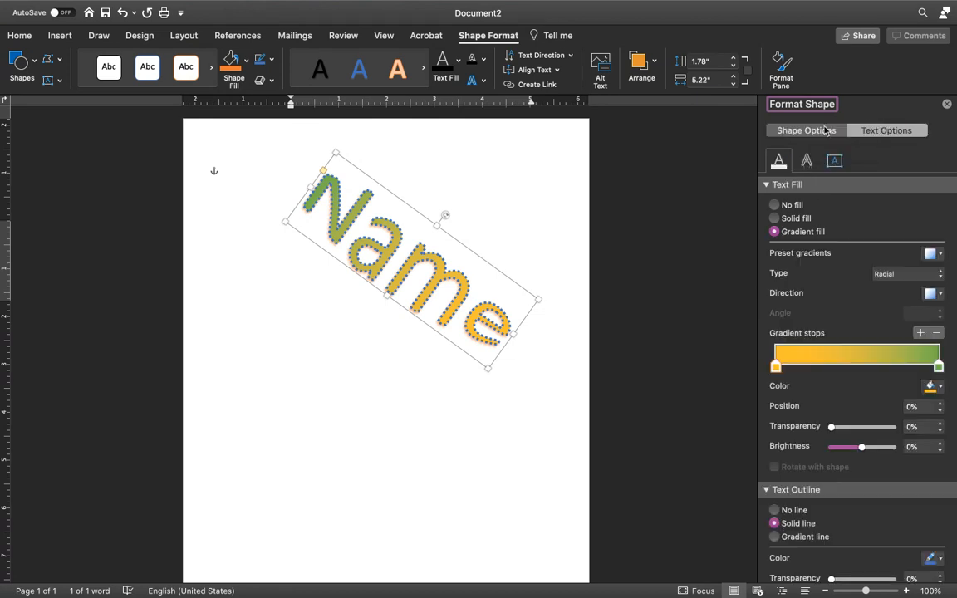
- Enter "Class", "Of" and "2023" on three separate lines in the empty area below the WordArt
left_click(257, 359)
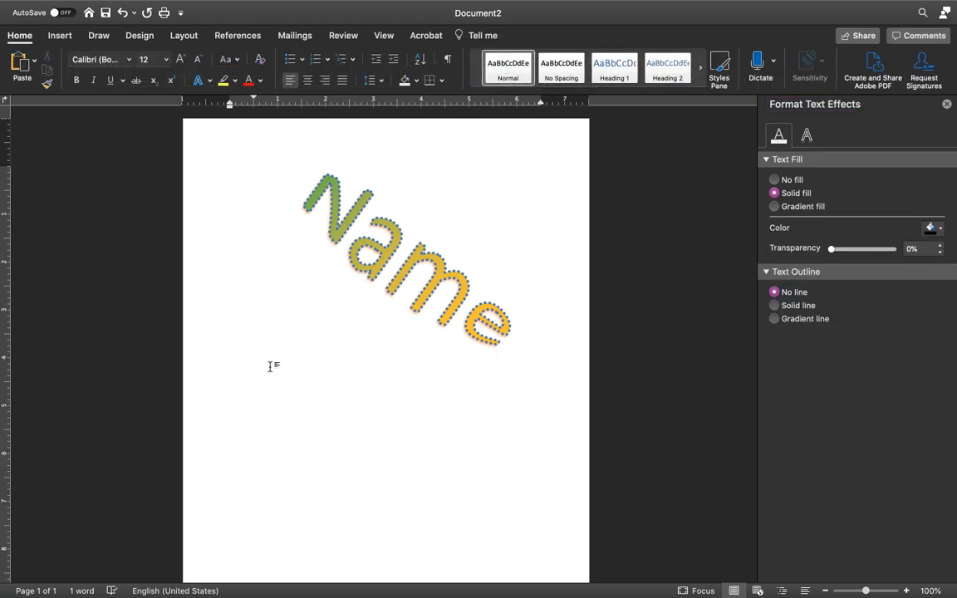
type("Class")
key("Return")
type("of")
key("Return")
type("2023")
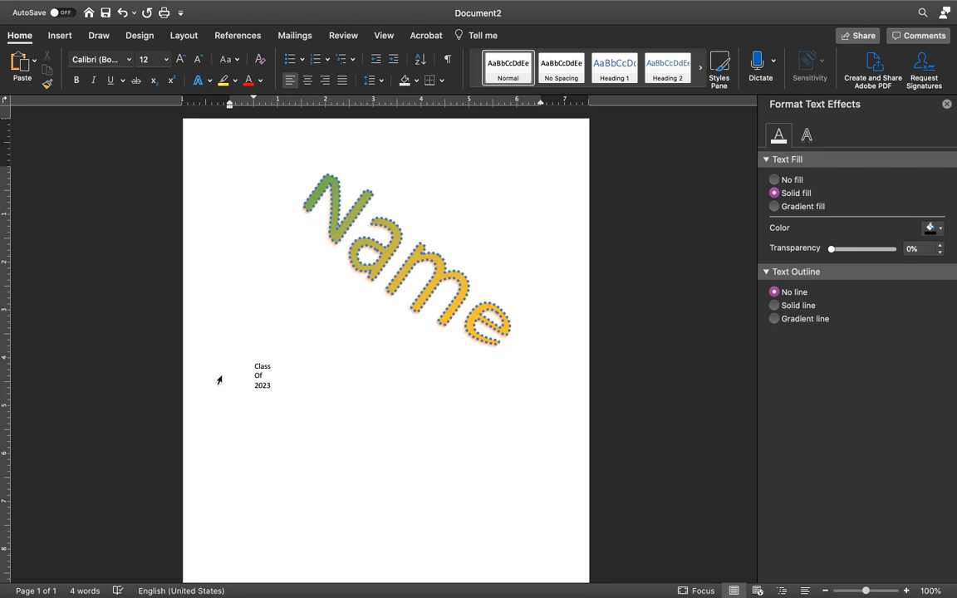
- Start defining a new symbol bullet for the three lines and try the head-shaped character of the Symbol font
left_click_drag(274, 386, 250, 373)
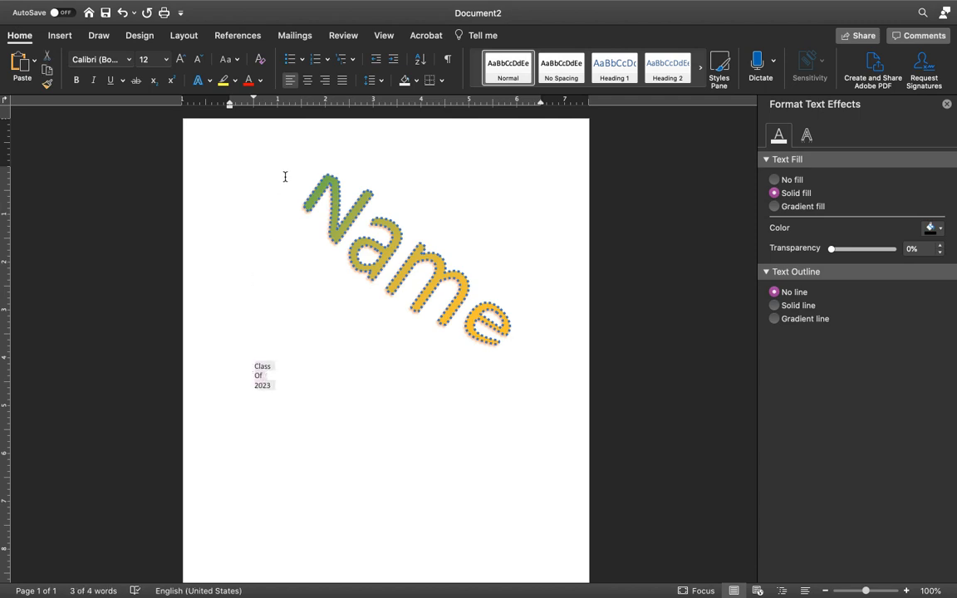
left_click(303, 60)
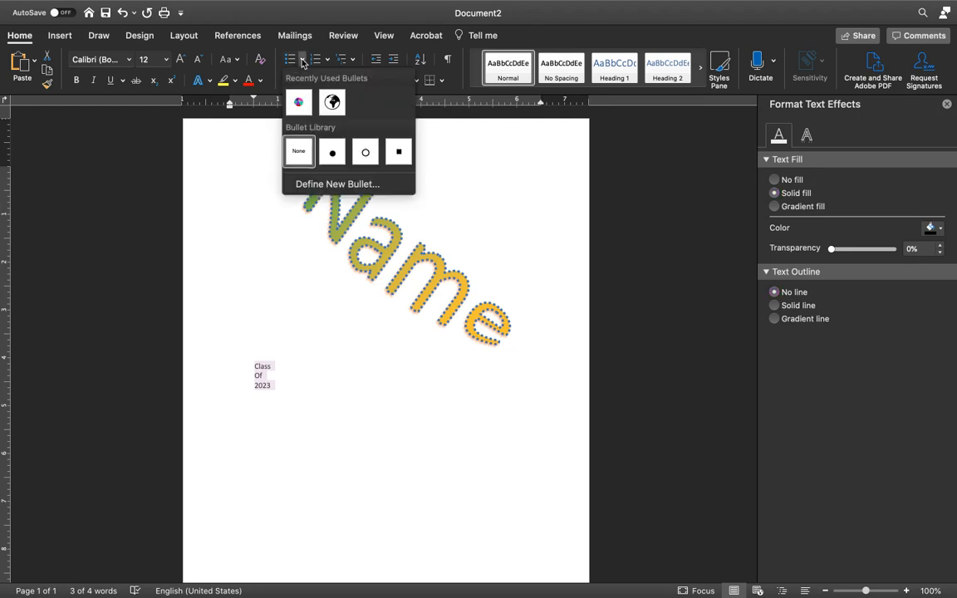
left_click(338, 185)
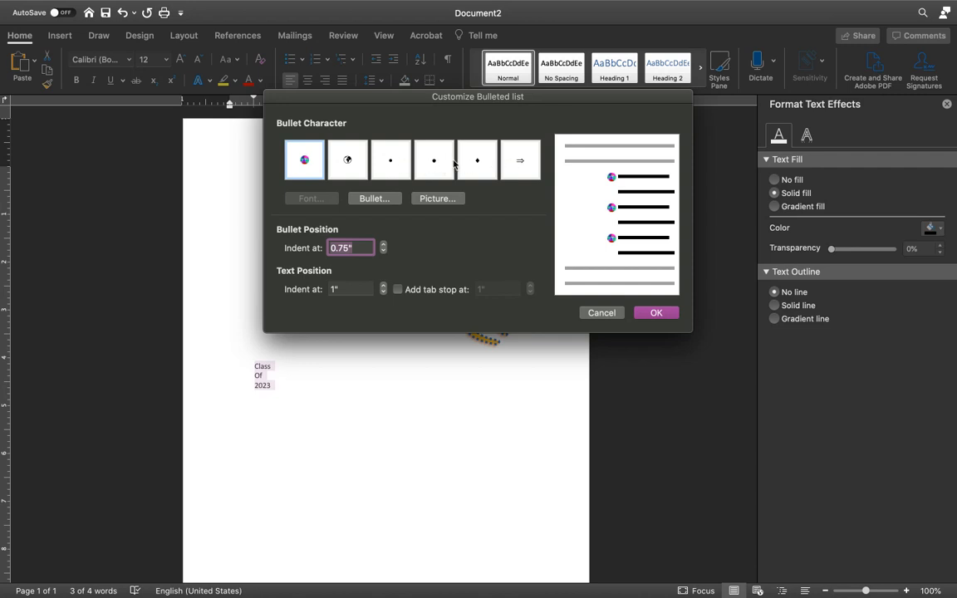
left_click(374, 198)
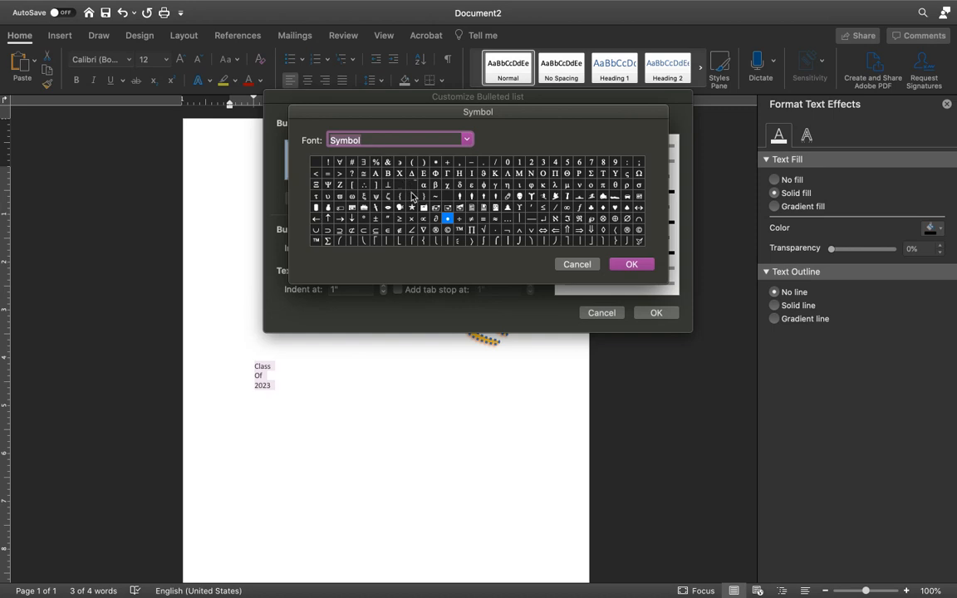
left_click(518, 198)
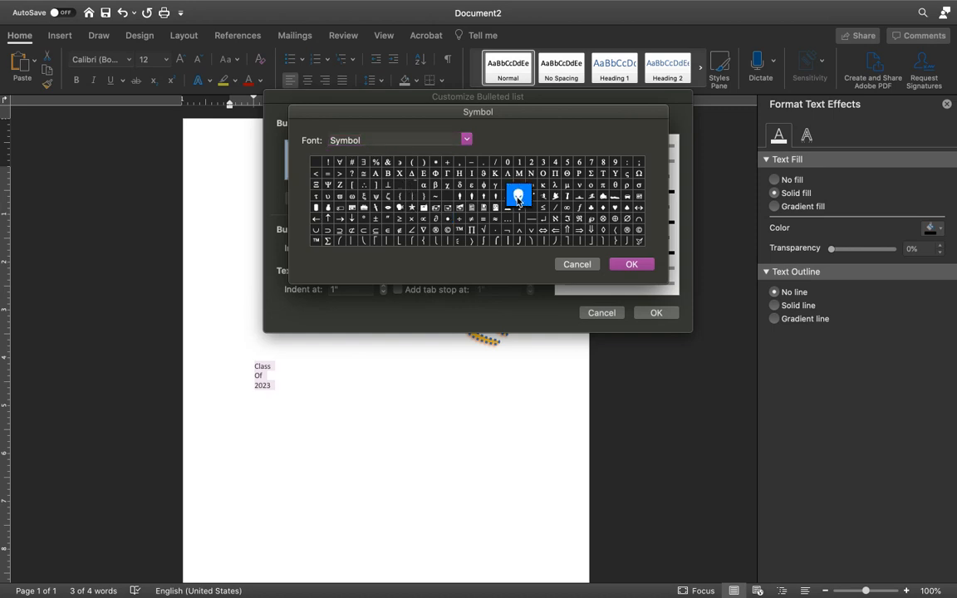
- Define the new bullet as the floppy disk character from the Wingdings font
left_click(466, 140)
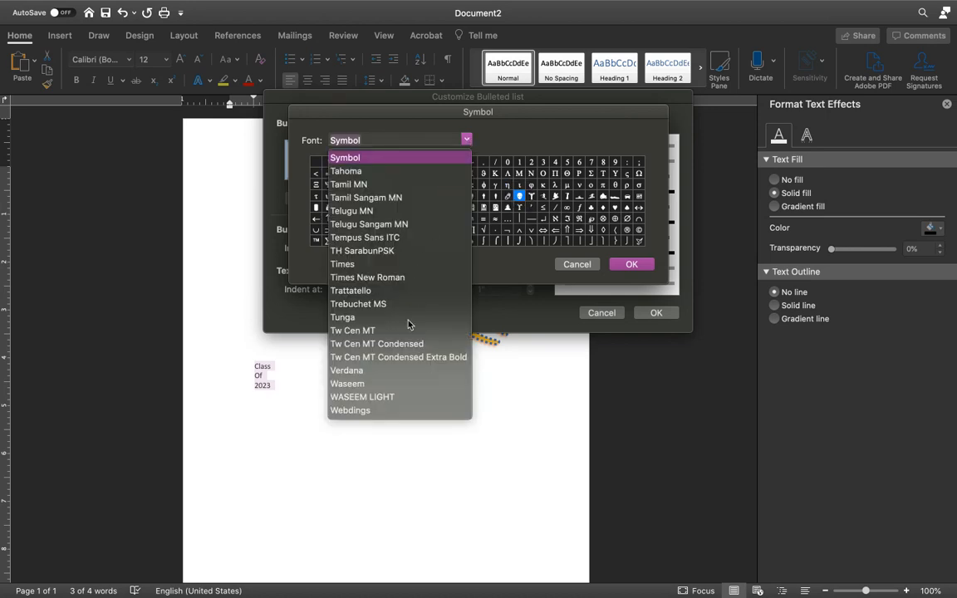
scroll(409, 313, "down", 5)
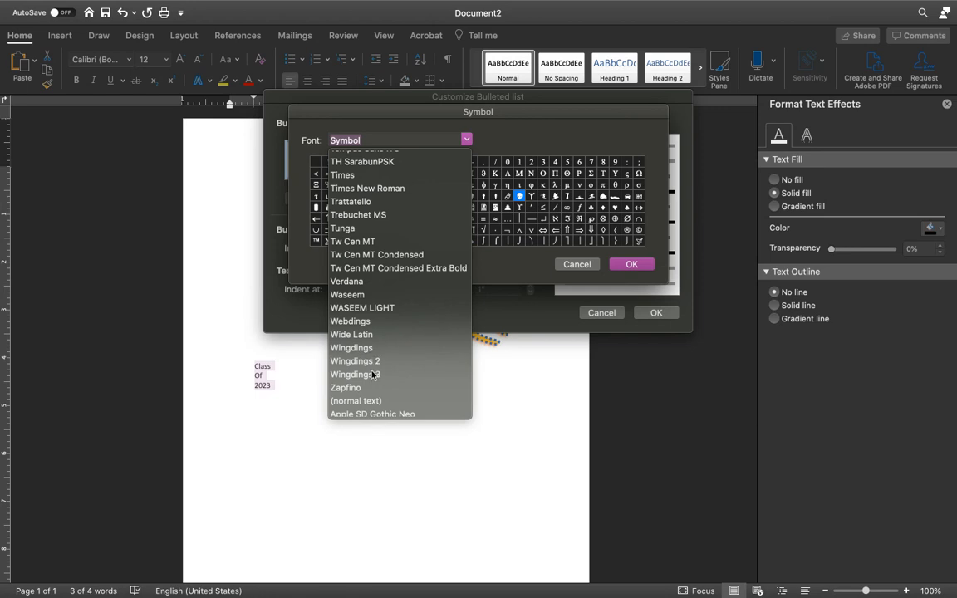
left_click(366, 348)
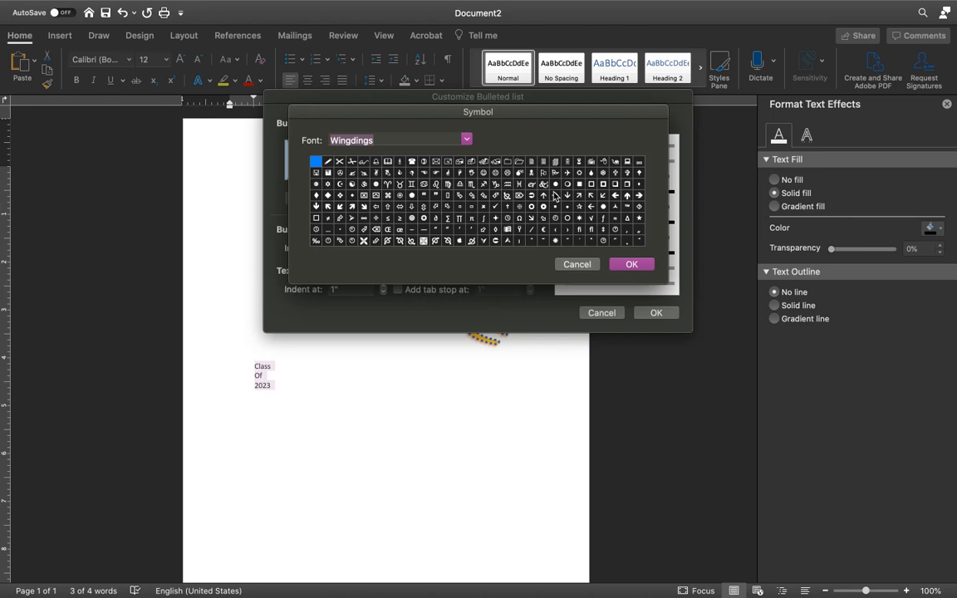
left_click(315, 173)
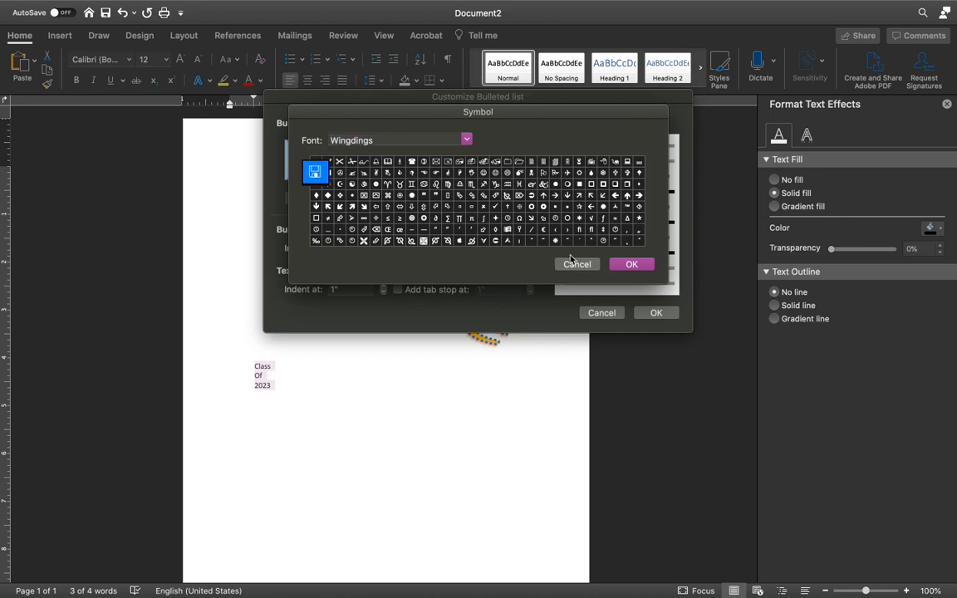
left_click(629, 265)
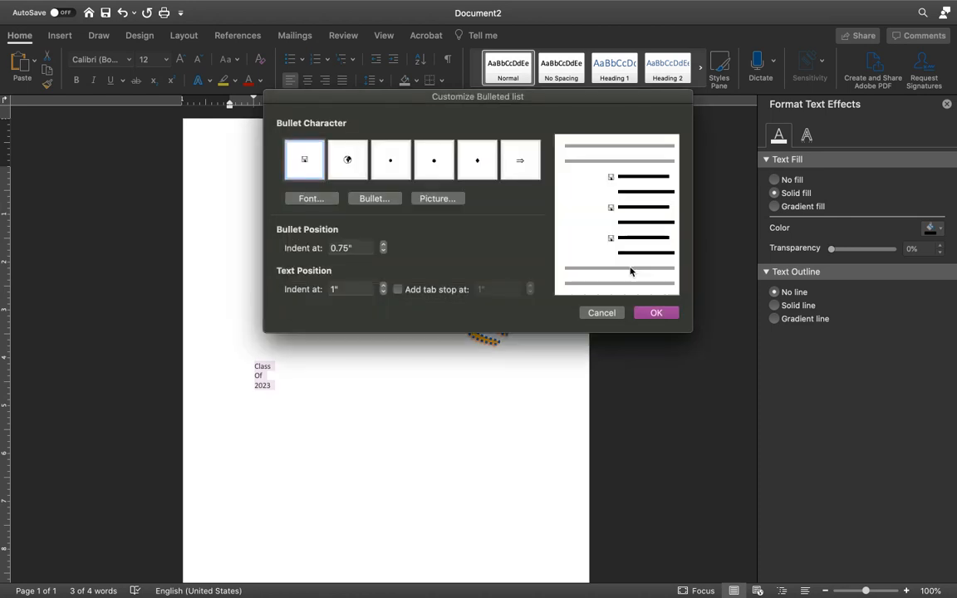
left_click(660, 313)
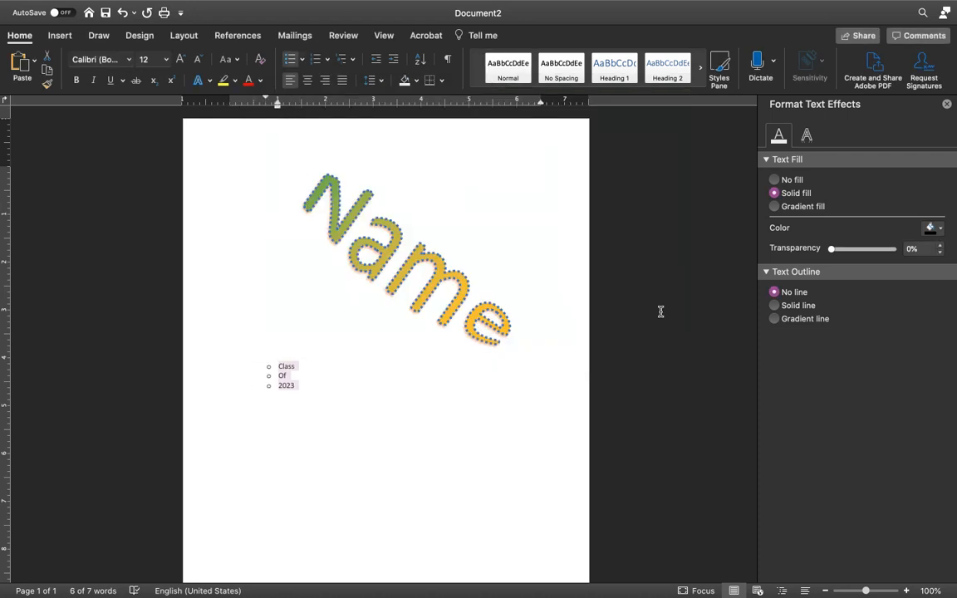
- Apply the recently used floppy disk bullet to the three selected lines and deselect the text
left_click(301, 59)
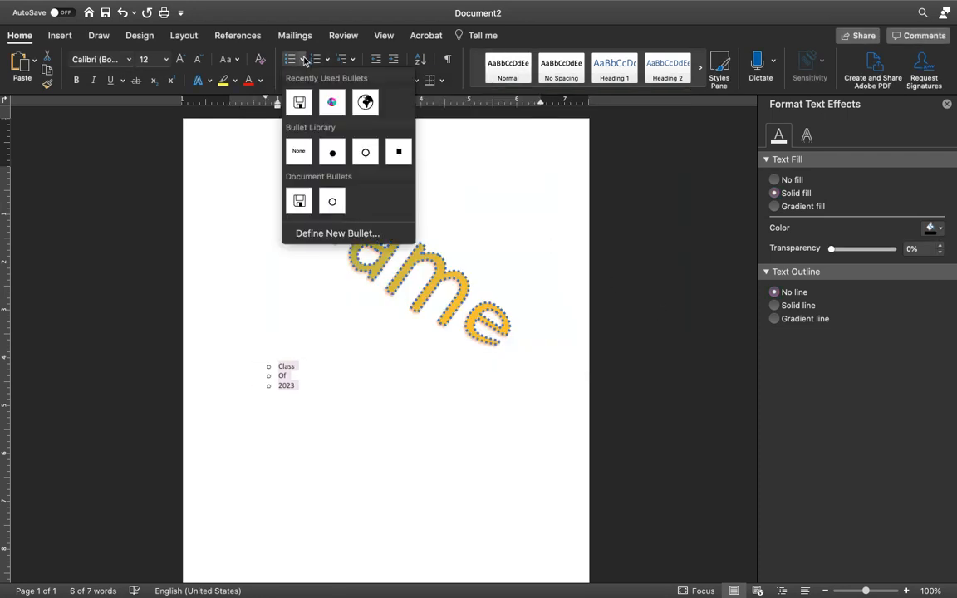
left_click(299, 100)
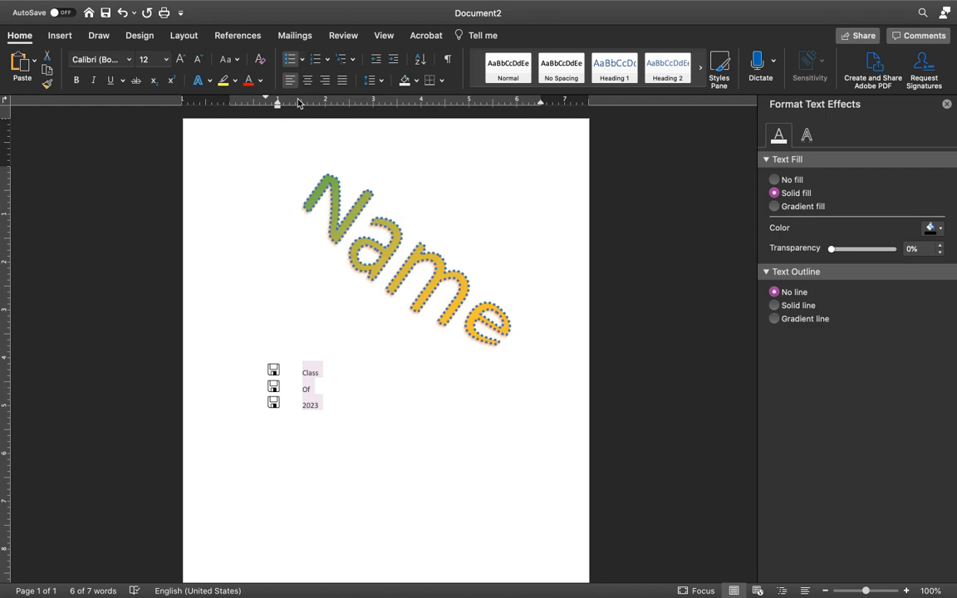
left_click(326, 398)
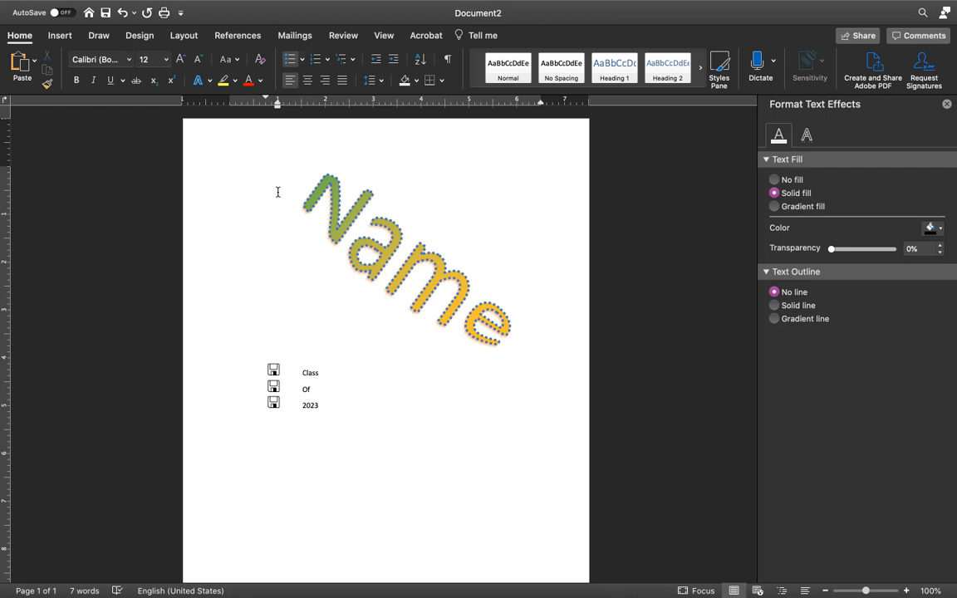
- Close the WordArt practice document
mouse_move(242, 4)
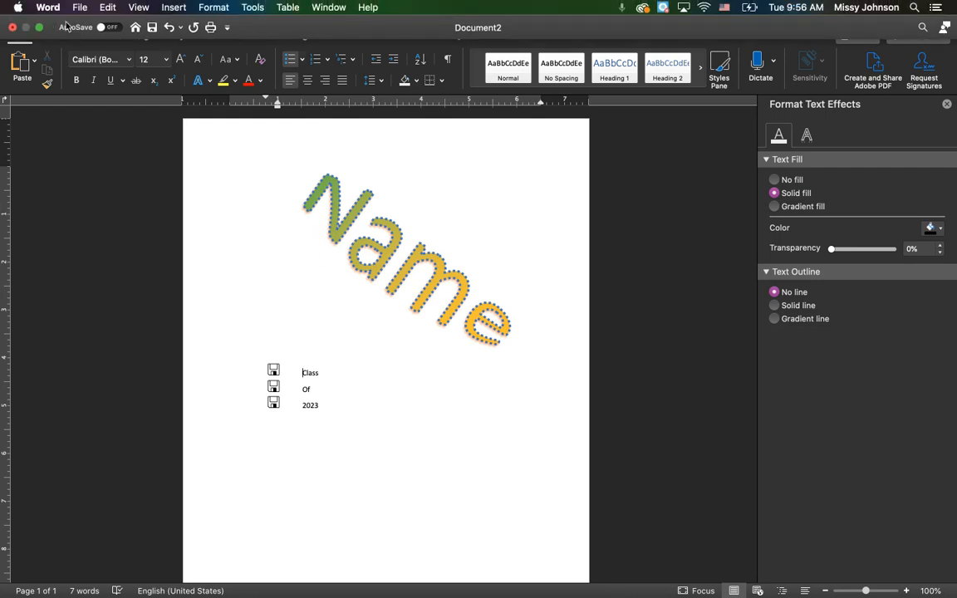
left_click(12, 29)
left_click(293, 161)
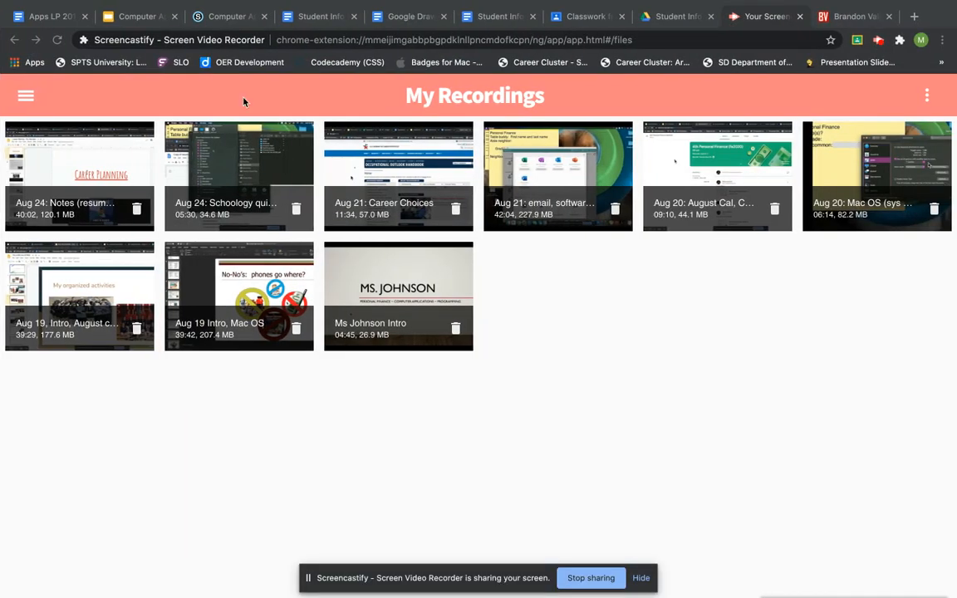
- Switch to the Google Classroom classwork page and expand the Drawing material under Week of 8/24 - 8/28
left_click(581, 19)
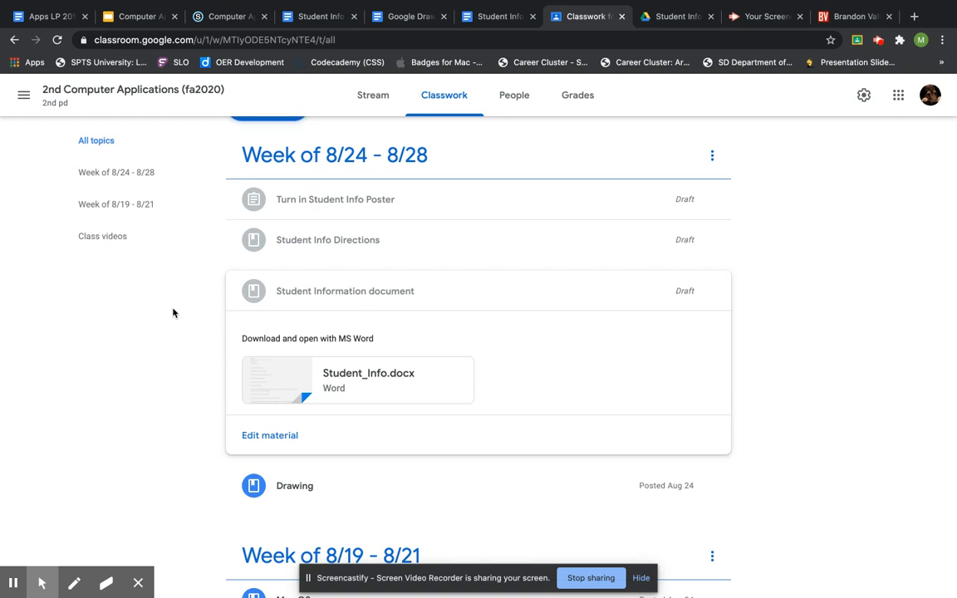
left_click(299, 490)
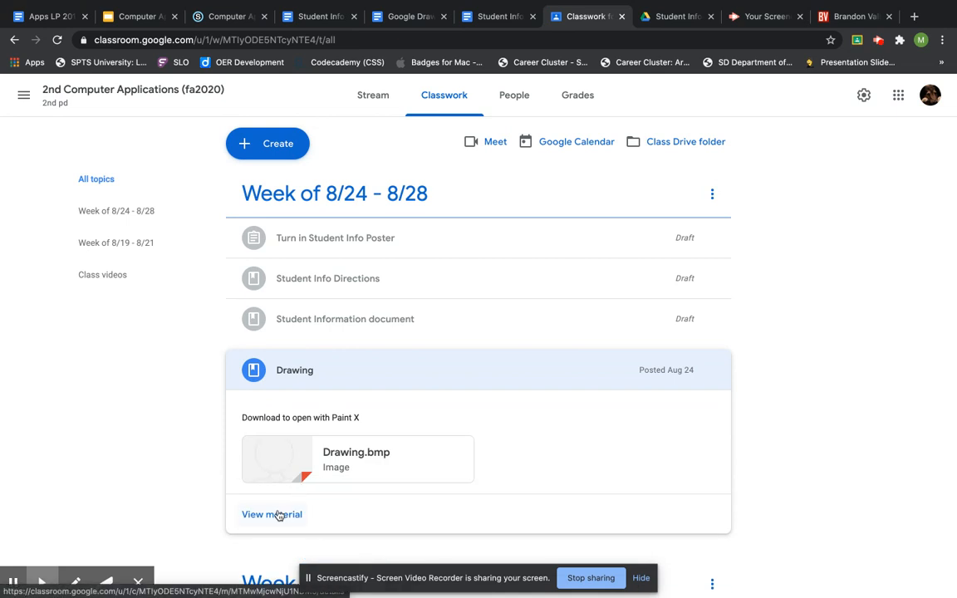
- Switch to Finder, open Drawing.bmp from the Computer Apps folder in its default application, and close it again
mouse_move(270, 575)
left_click(46, 576)
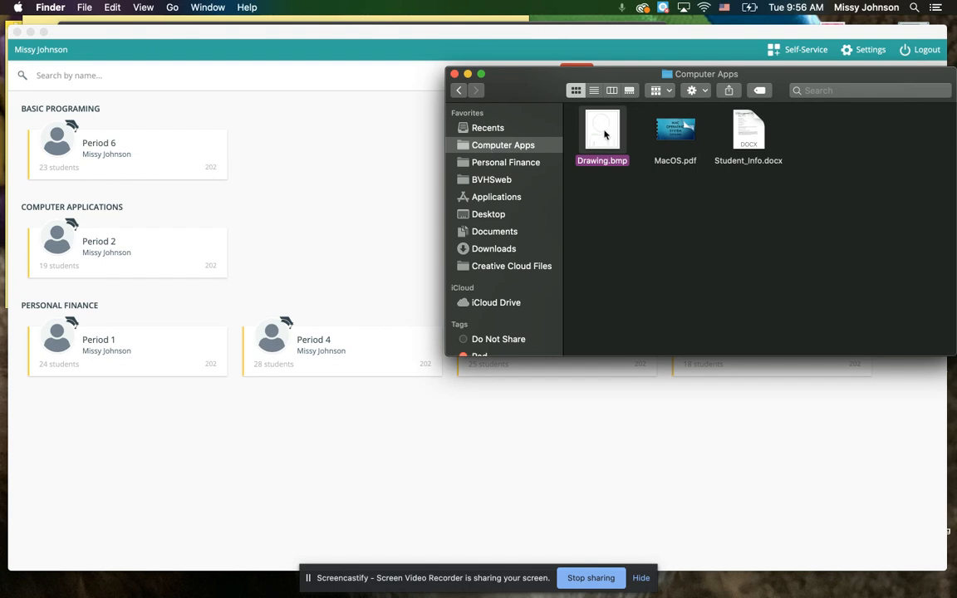
double_click(604, 134)
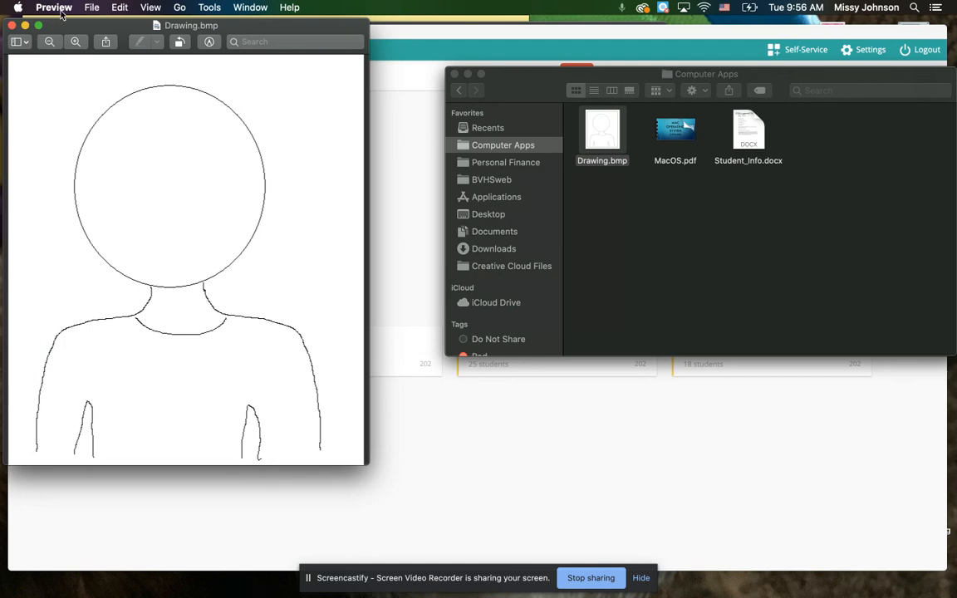
left_click(12, 25)
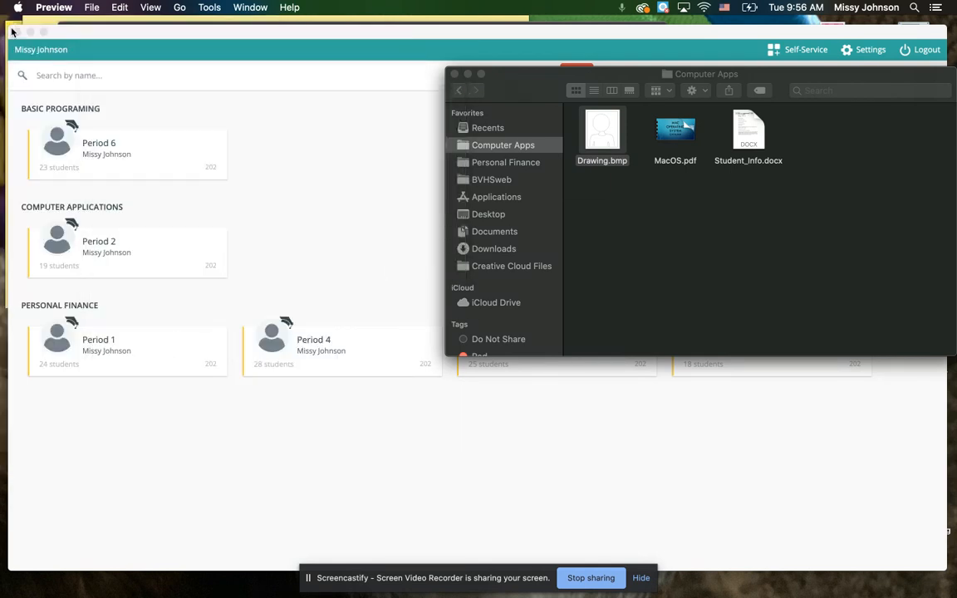
- Open Drawing.bmp from the Computer Apps folder with Paint X.app instead of the default application
right_click(595, 126)
mouse_move(687, 145)
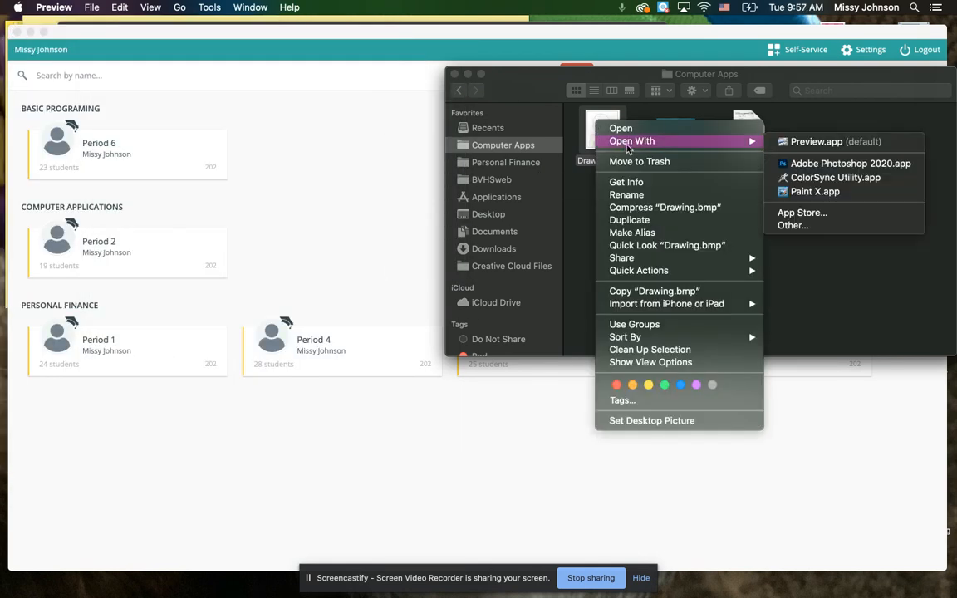
left_click(802, 192)
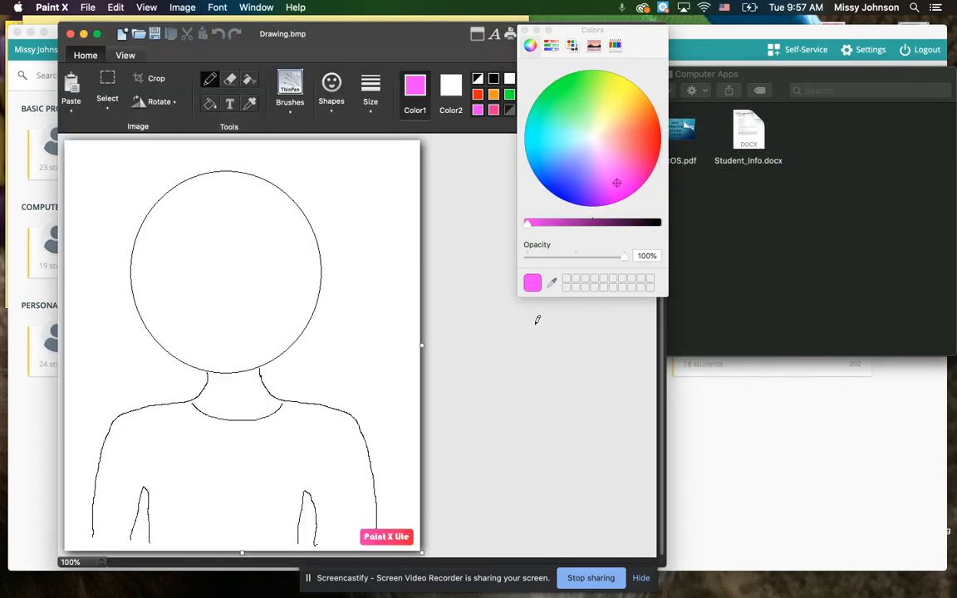
- Search the Mac for "paint" and launch Paint X.app from the search
key("super+space")
type("paint")
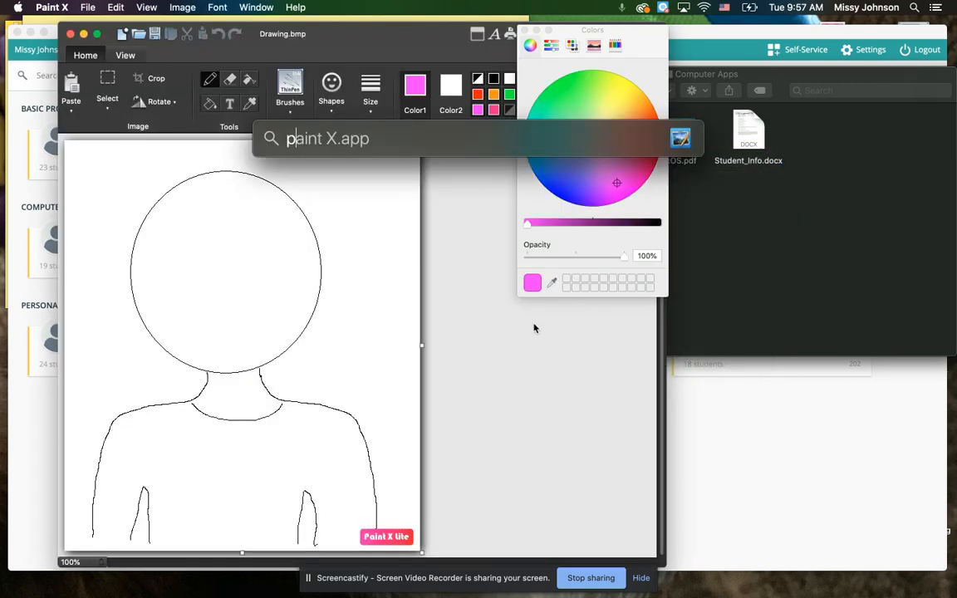
key("Return")
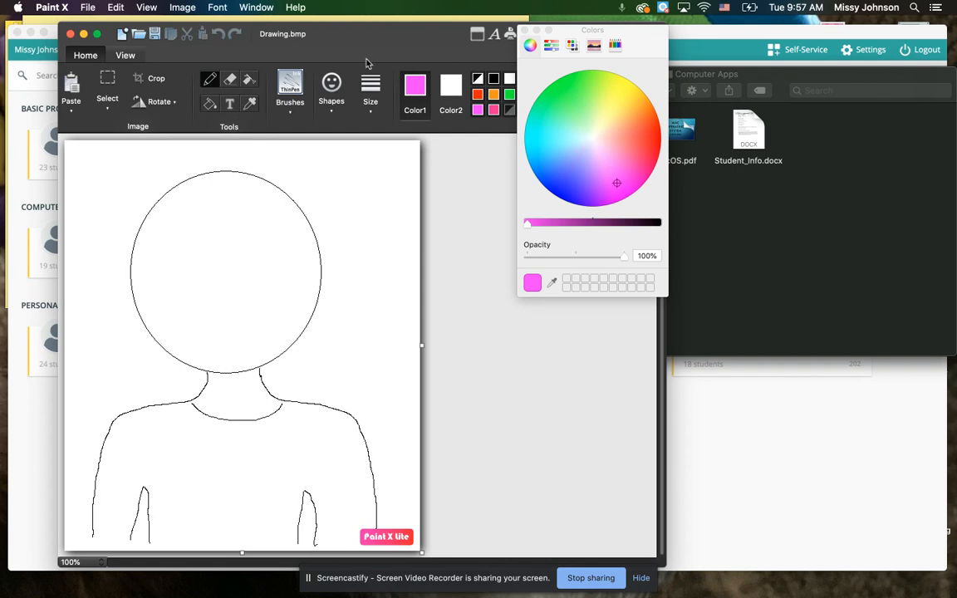
- Reposition the Drawing.bmp window and close the floating Colors window
mouse_move(382, 39)
left_mouse_down()
mouse_move(384, 75)
mouse_move(354, 35)
left_mouse_up()
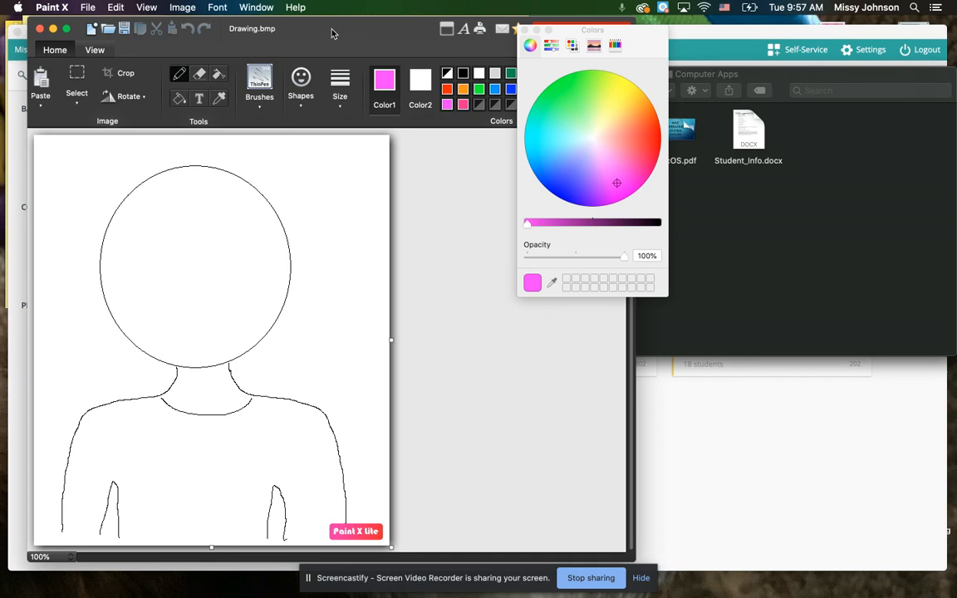
left_click(523, 31)
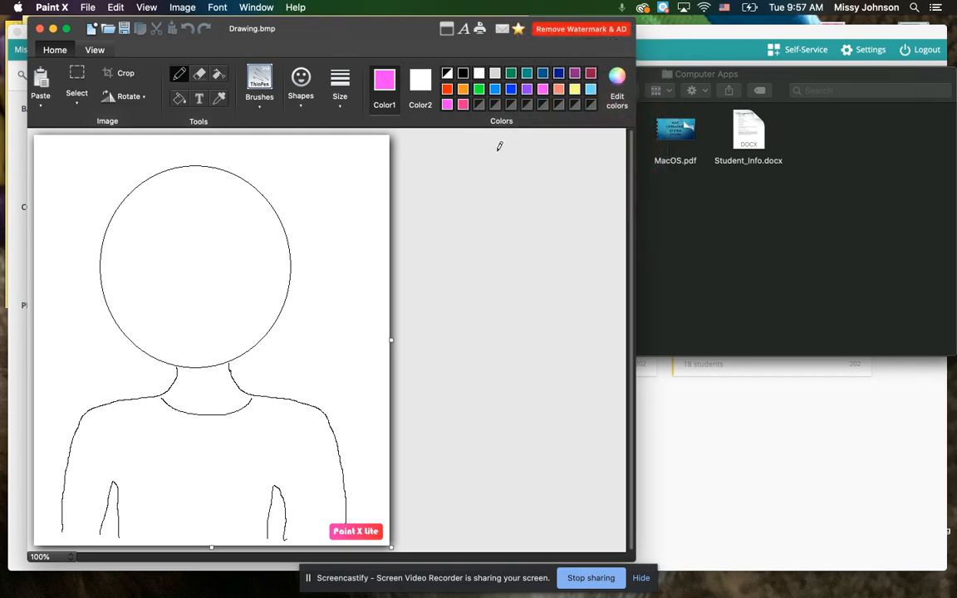
- Switch to Google Classroom, open Student_Info.docx from the Student Information document material, and read the directions for completing the picture
key("ctrl+Right")
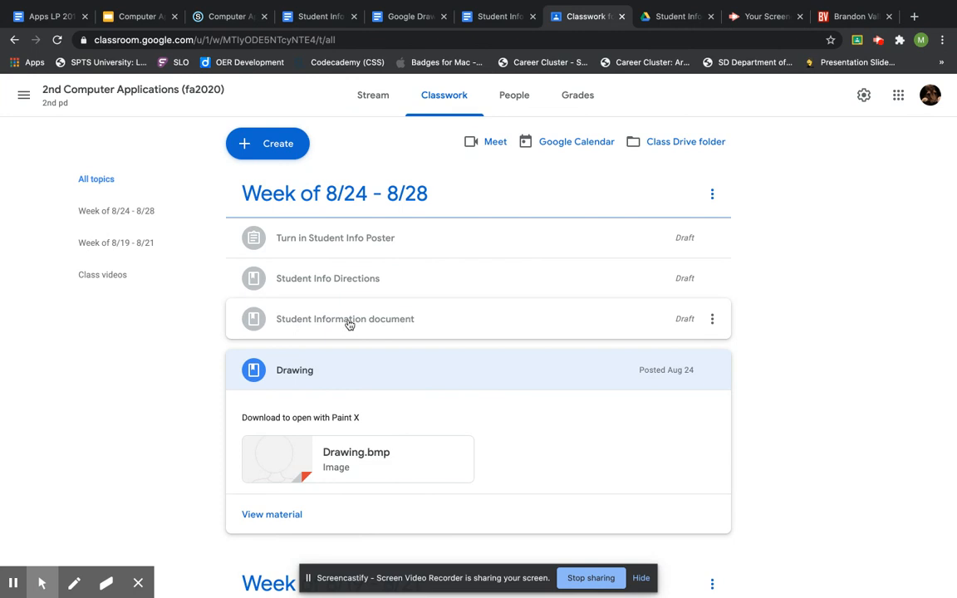
left_click(347, 319)
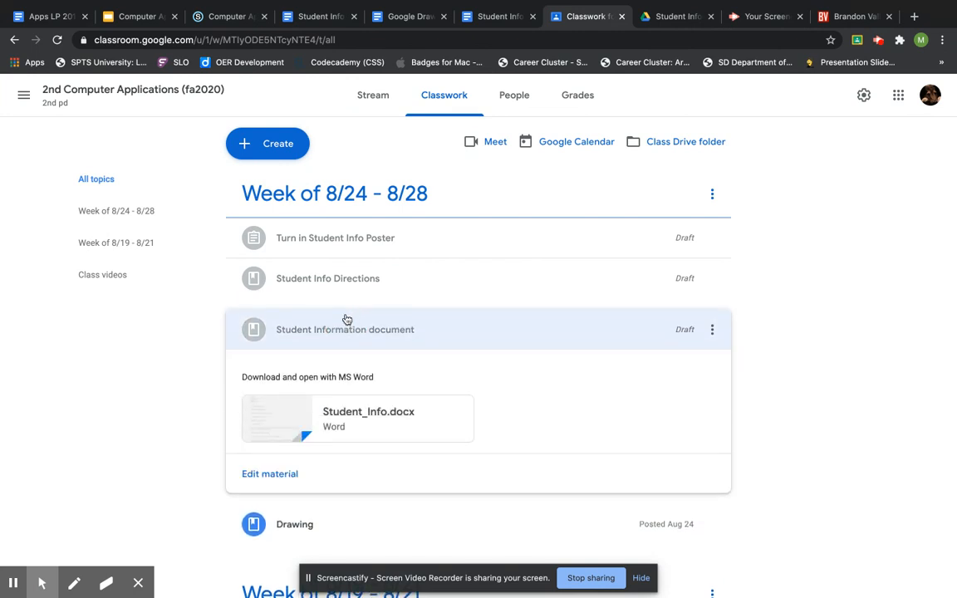
left_click(342, 408)
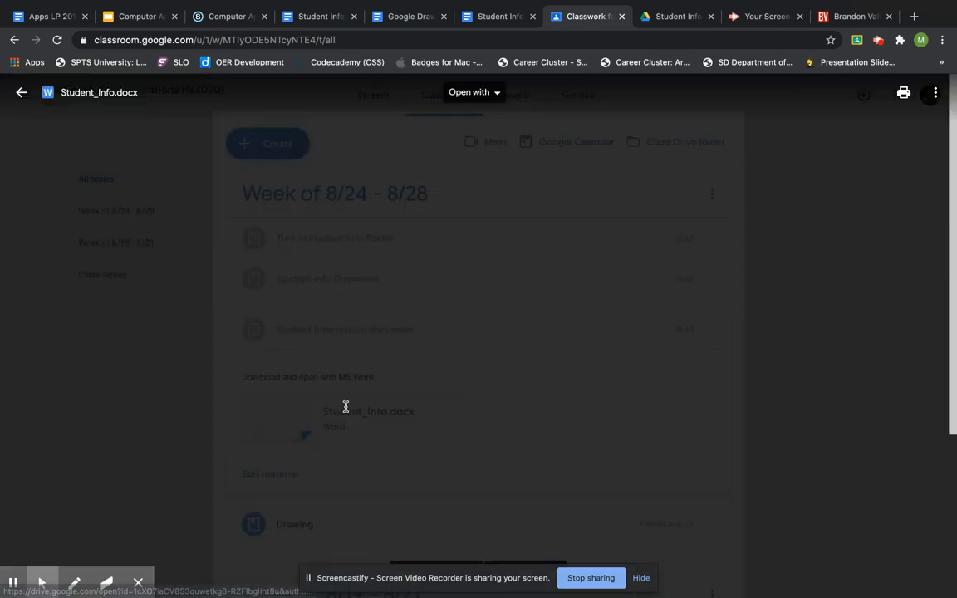
scroll(346, 406, "down", 5)
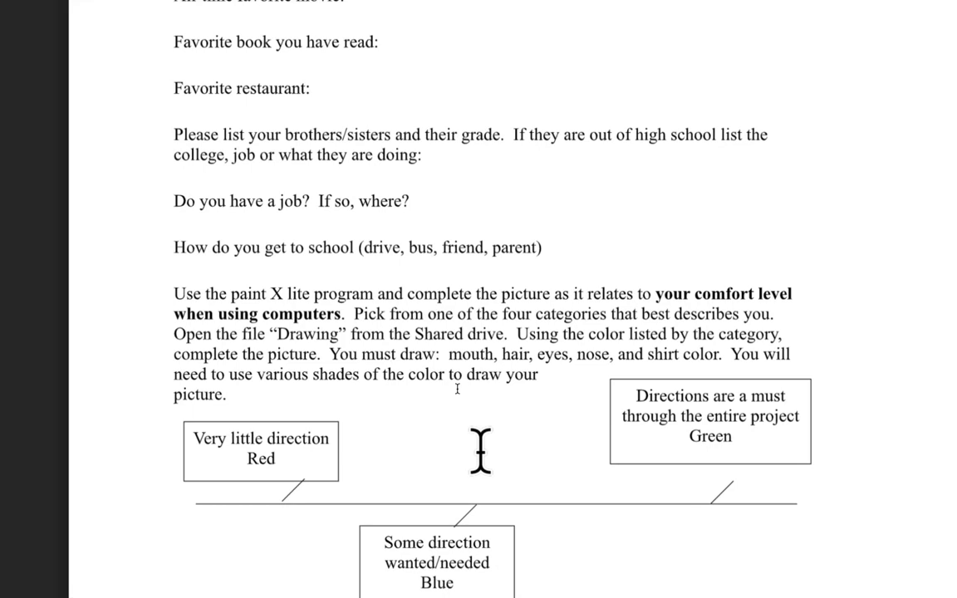
- Switch to Paint X and set Color1 to the Midnight pencil color
key("super+Tab")
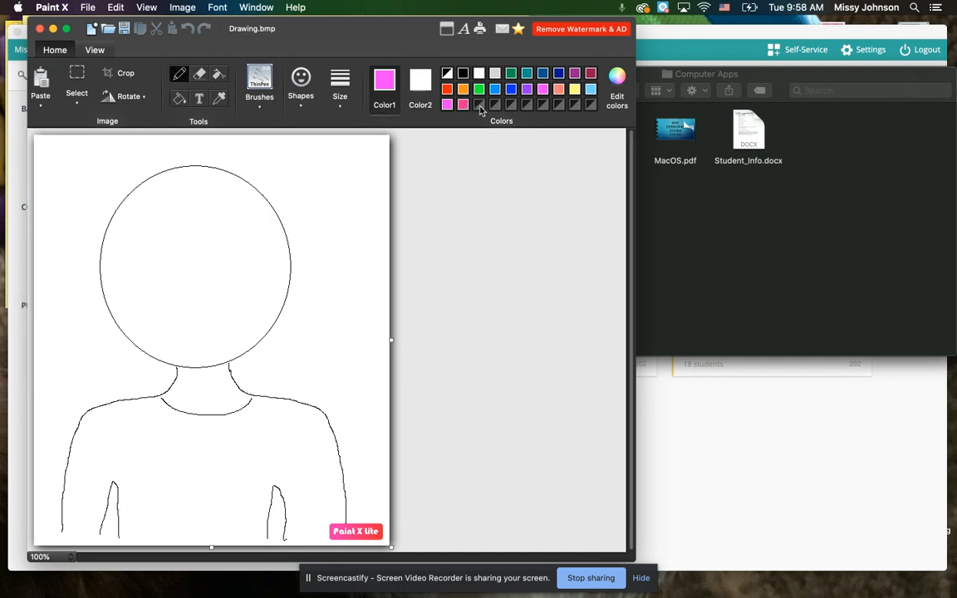
left_click(617, 83)
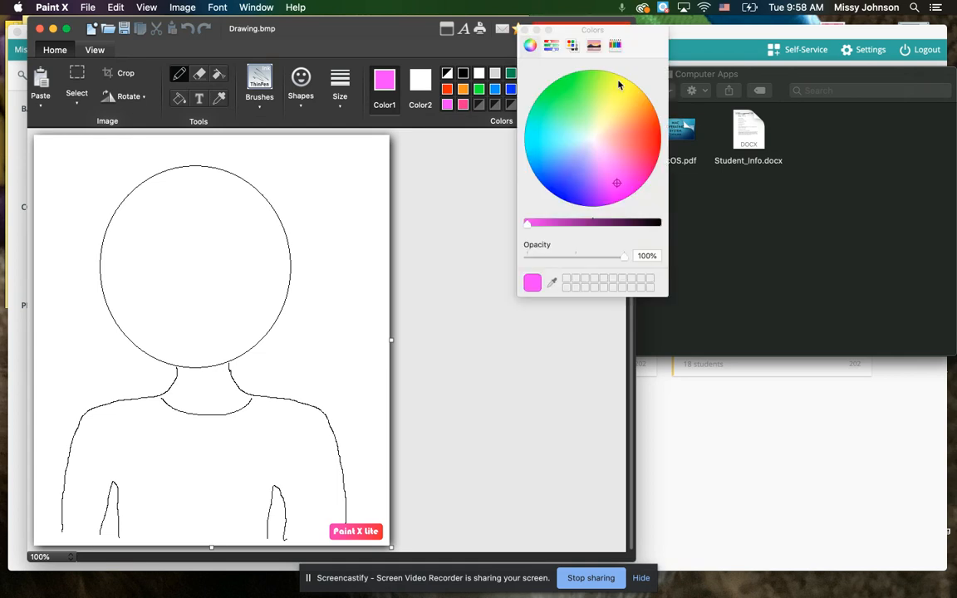
left_click(615, 46)
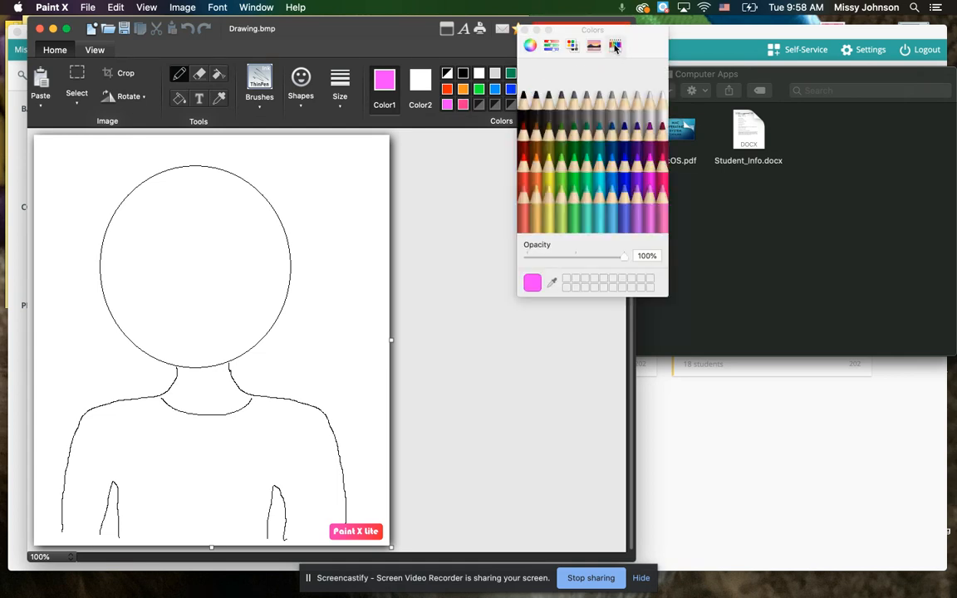
left_click(625, 142)
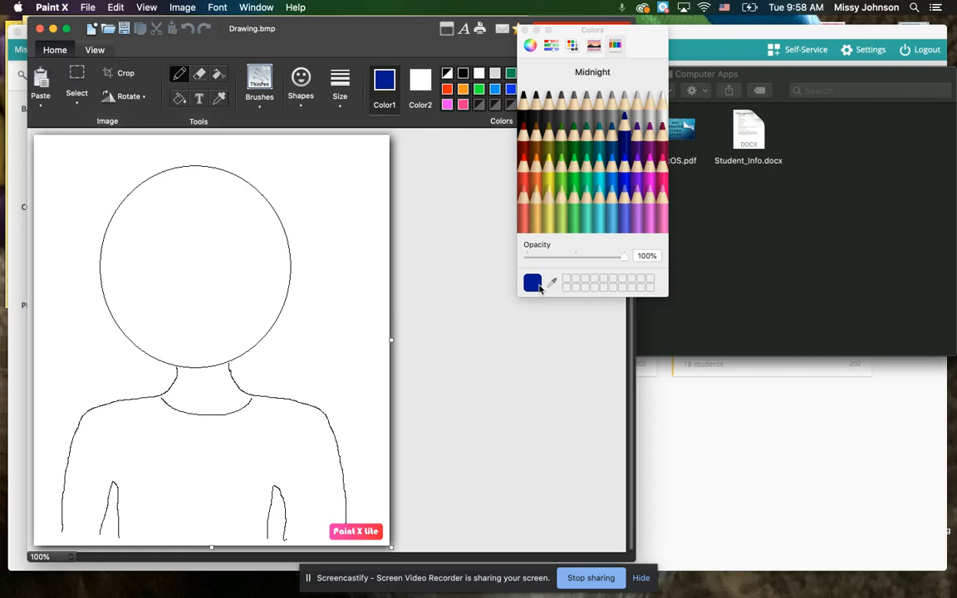
- Change Color1 to a blue-violet shade using the color wheel
left_click(529, 45)
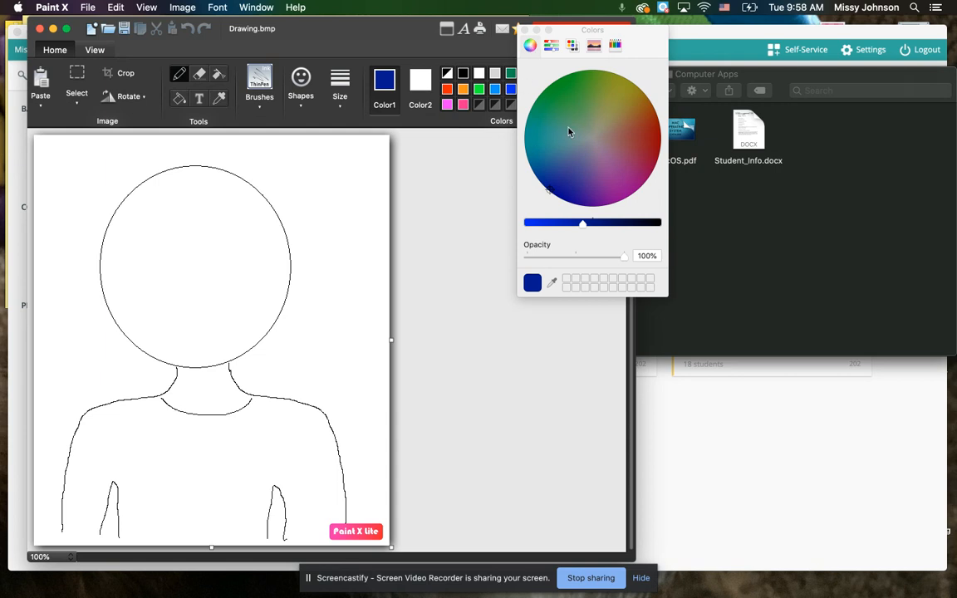
left_click(553, 166)
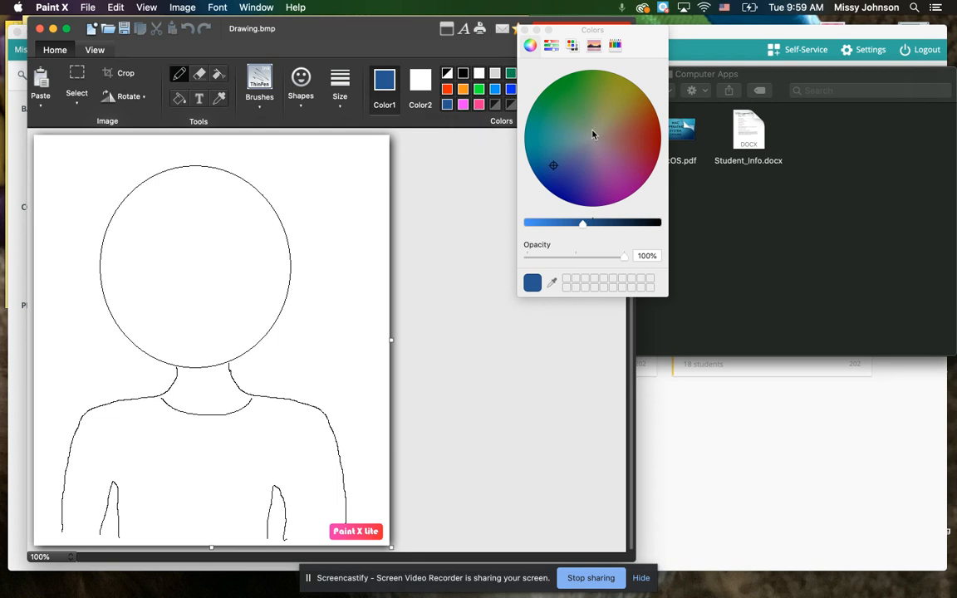
left_click_drag(555, 167, 574, 181)
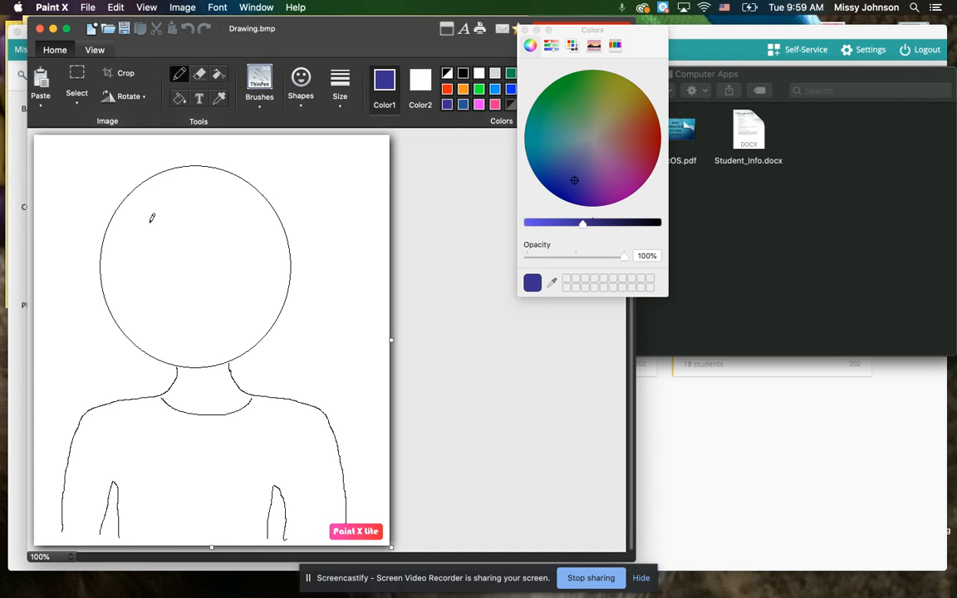
- Recheck the required picture elements and category colors in the Student_Info.docx preview, and return to Paint X
key("ctrl+Right")
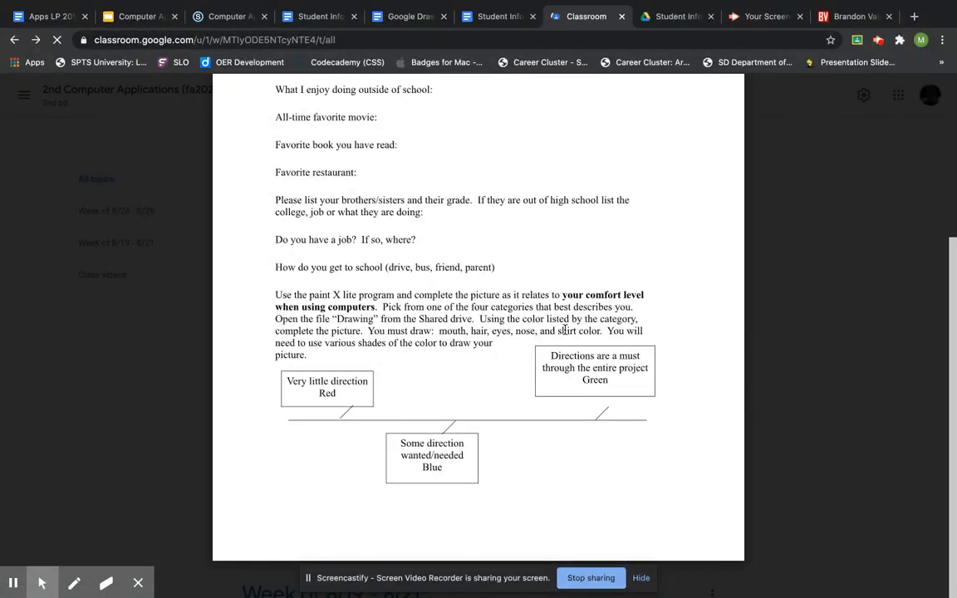
key("super+Tab")
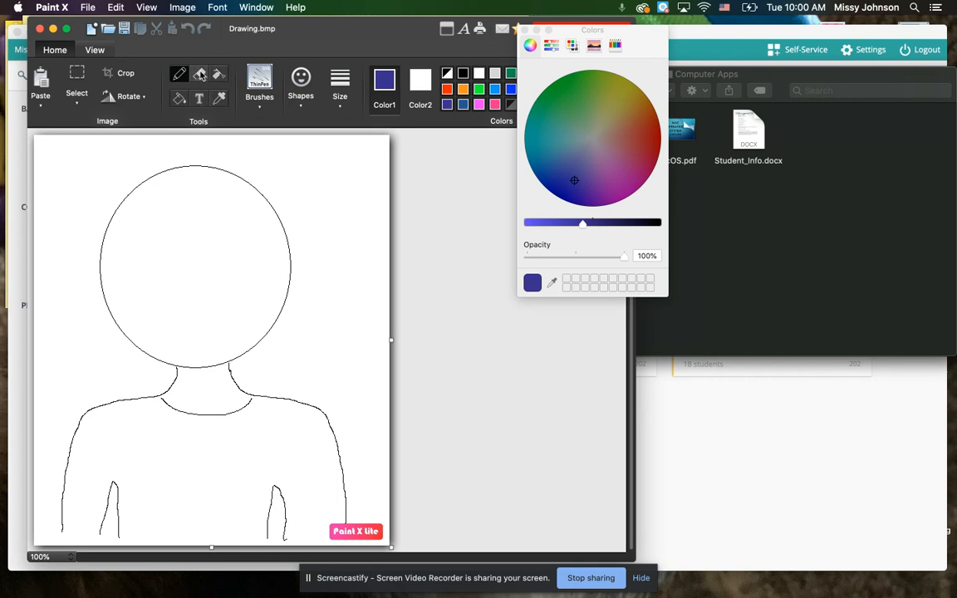
- Activate the paint bucket fill tool and look through the classic brush presets without picking another brush
left_click(180, 99)
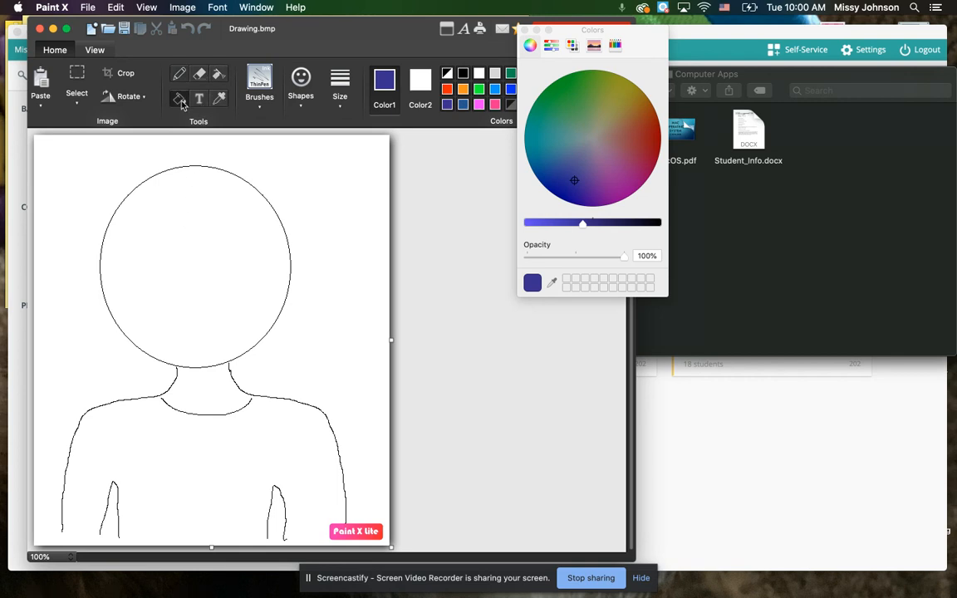
left_click(259, 104)
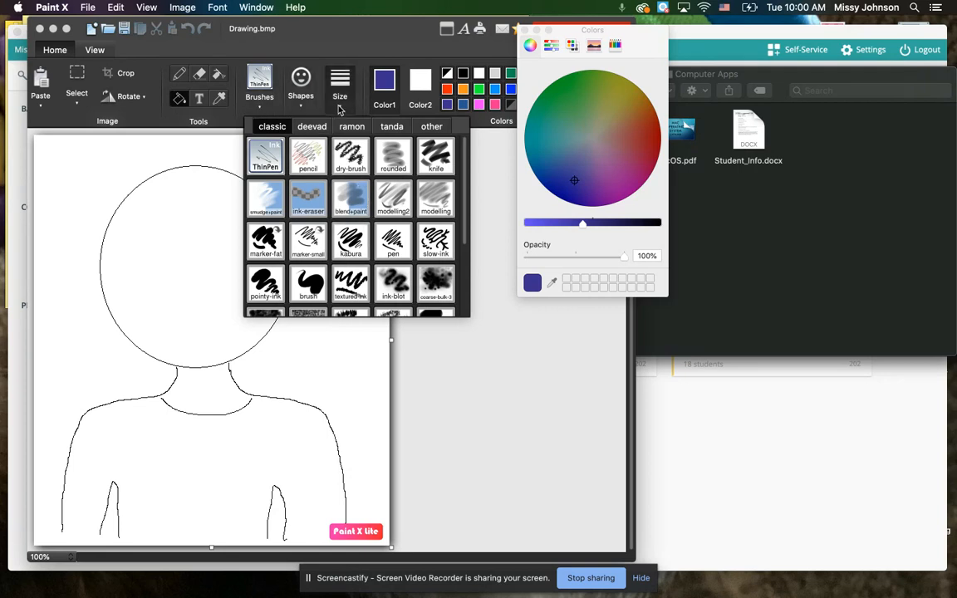
scroll(379, 216, "down", 3)
scroll(379, 216, "up", 3)
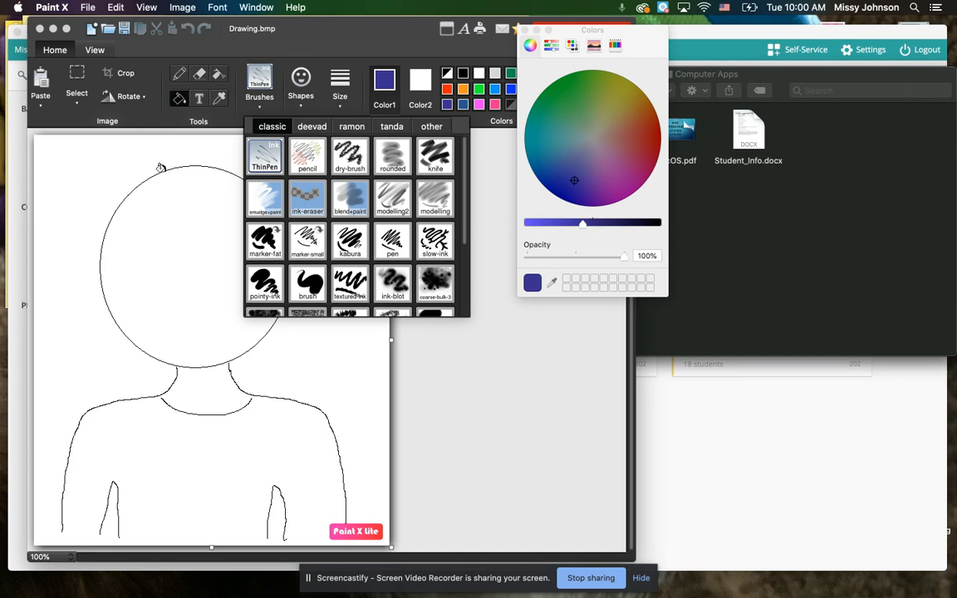
left_click(305, 50)
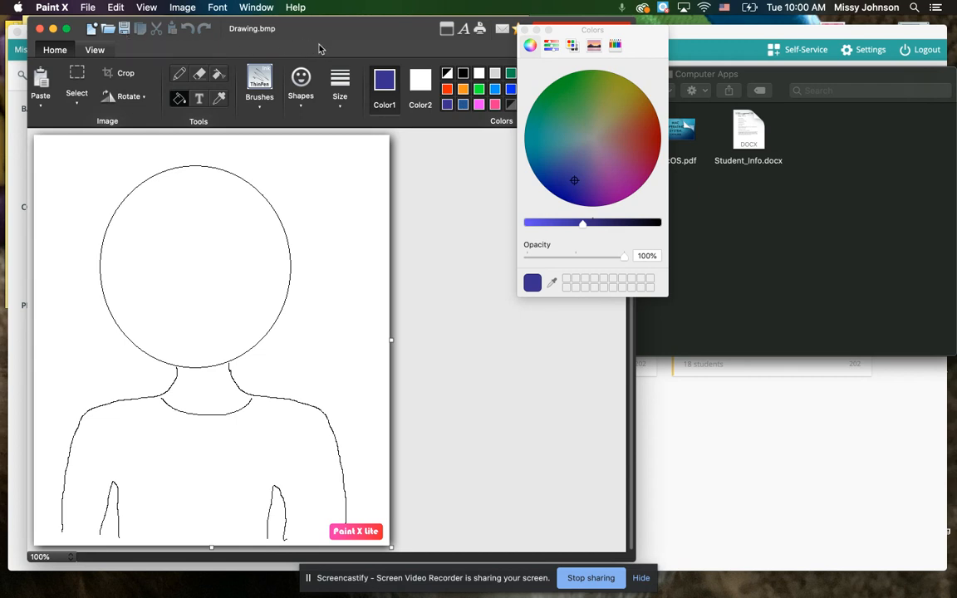
- Start saving the Drawing.bmp picture
left_click(88, 7)
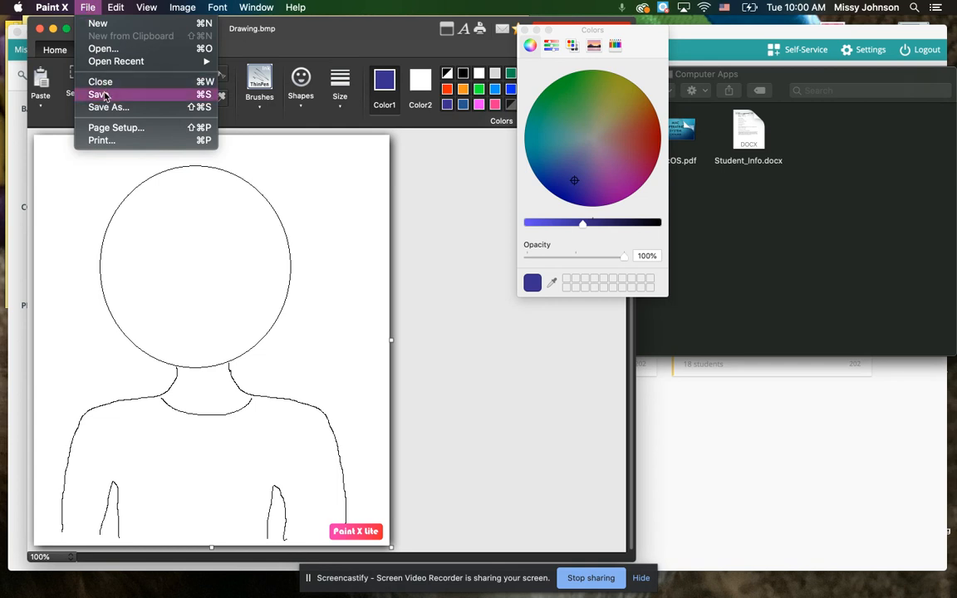